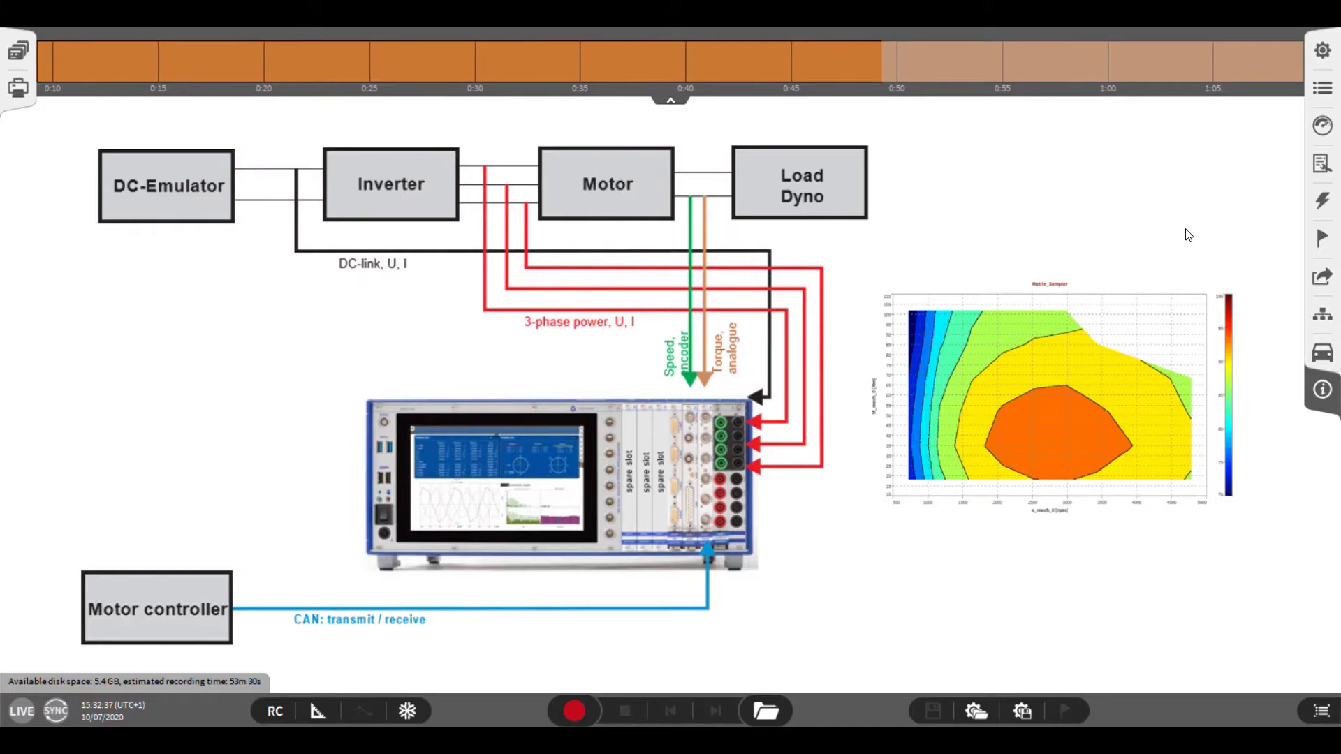
# Show the channel list with the device rack hidden and the TRION-BASE group collapsed.
pyautogui.click(1321, 87)
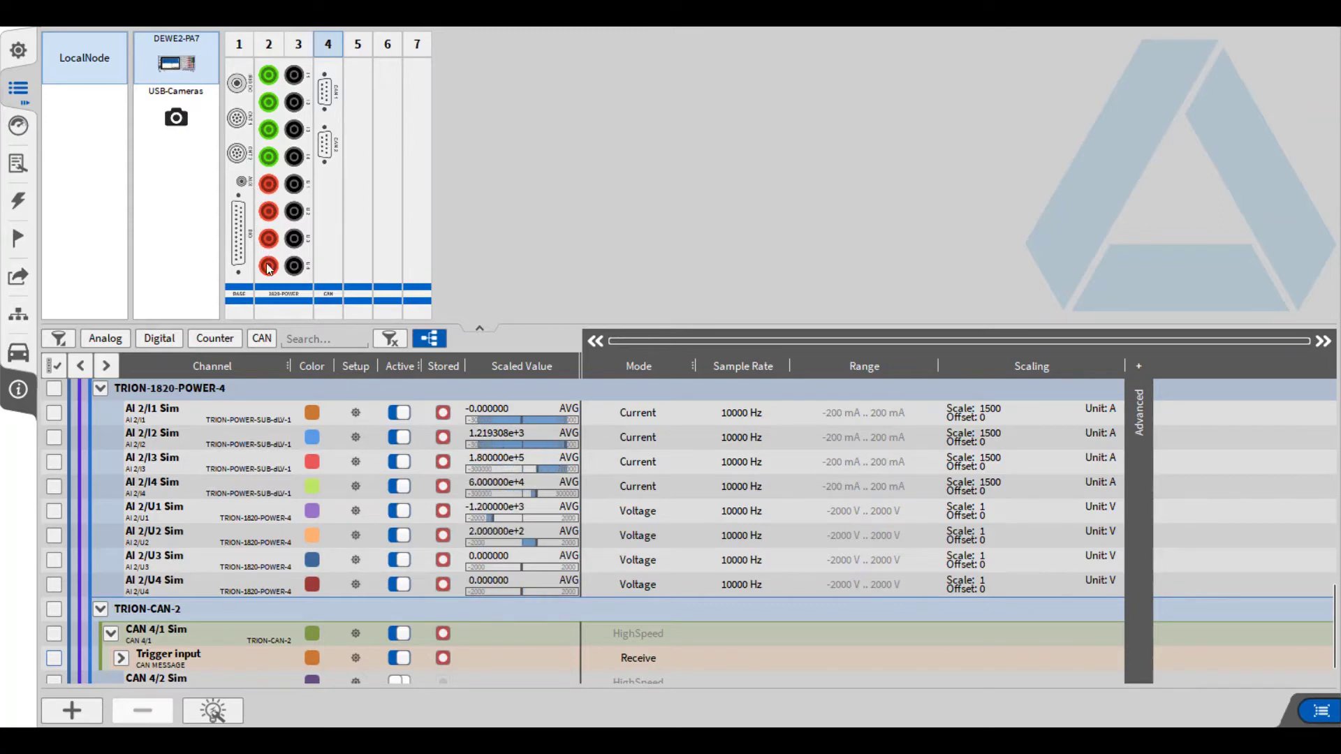
pyautogui.click(480, 327)
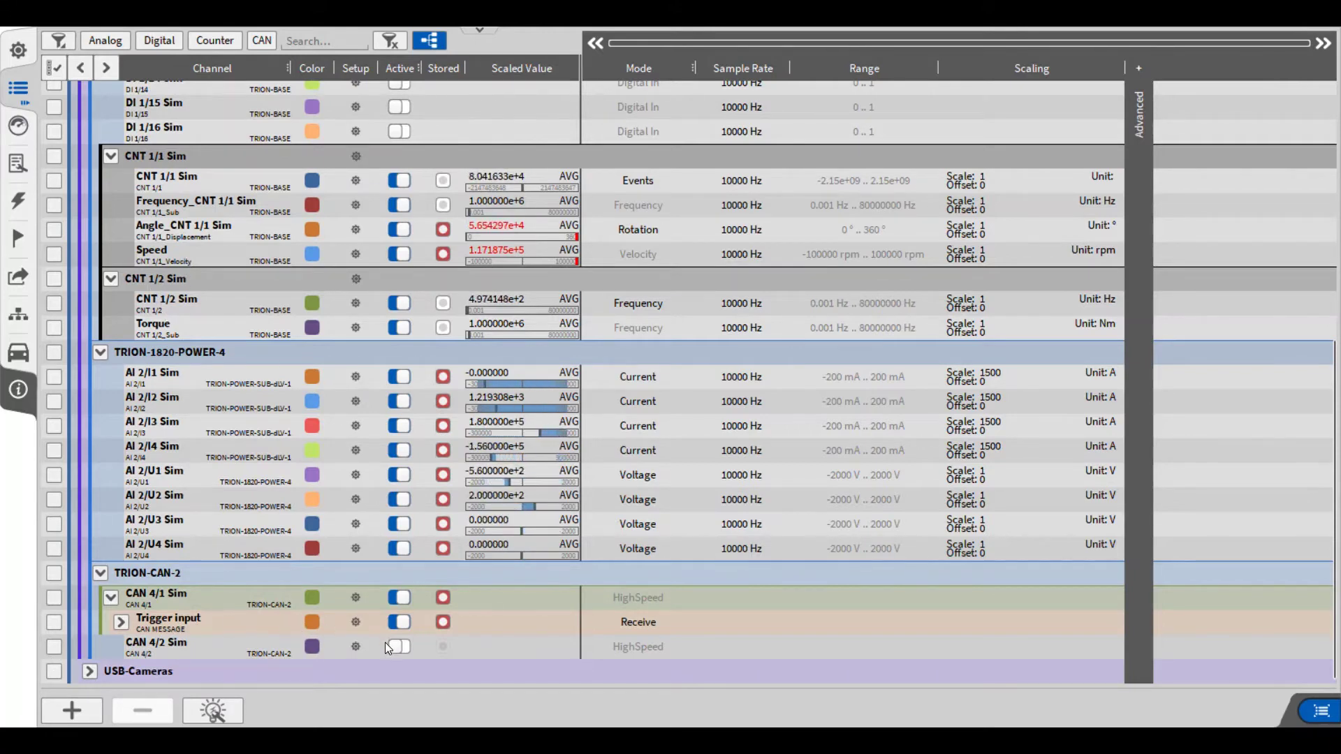
pyautogui.scroll(3, 492, 424)
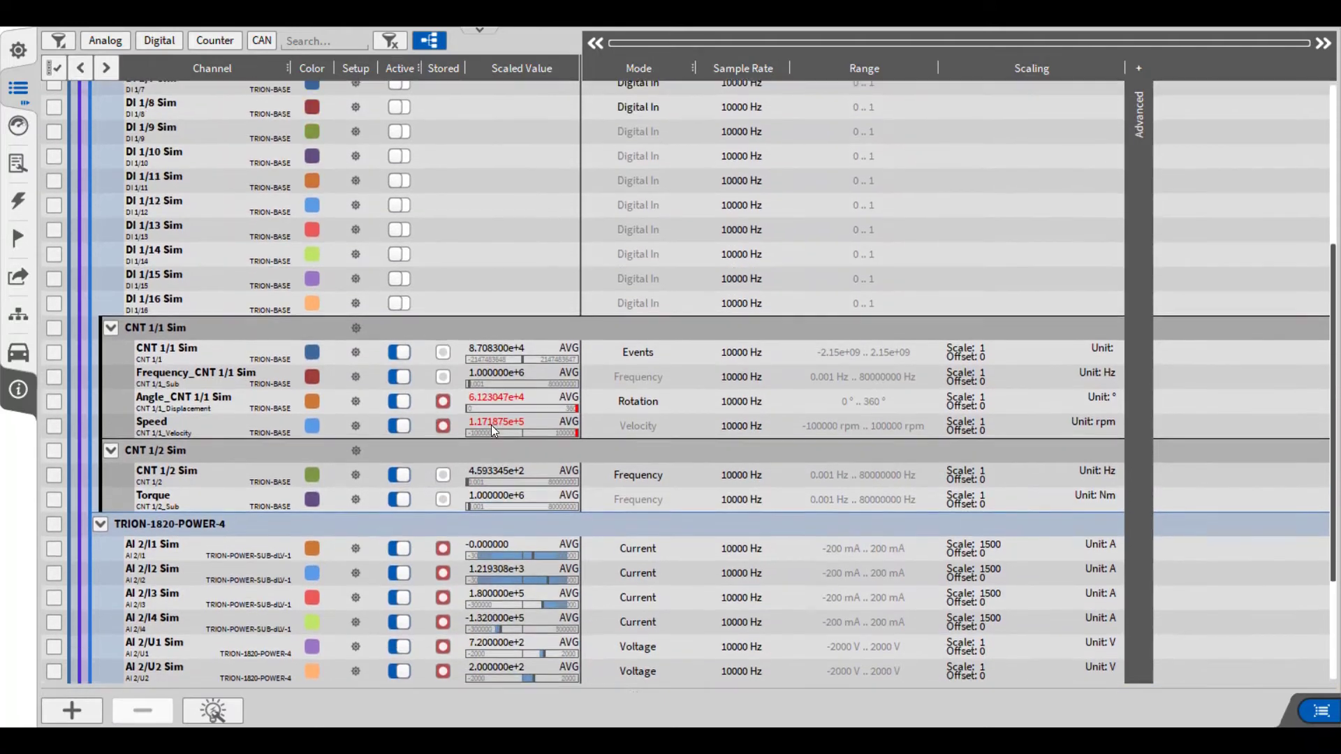
pyautogui.scroll(5, 492, 425)
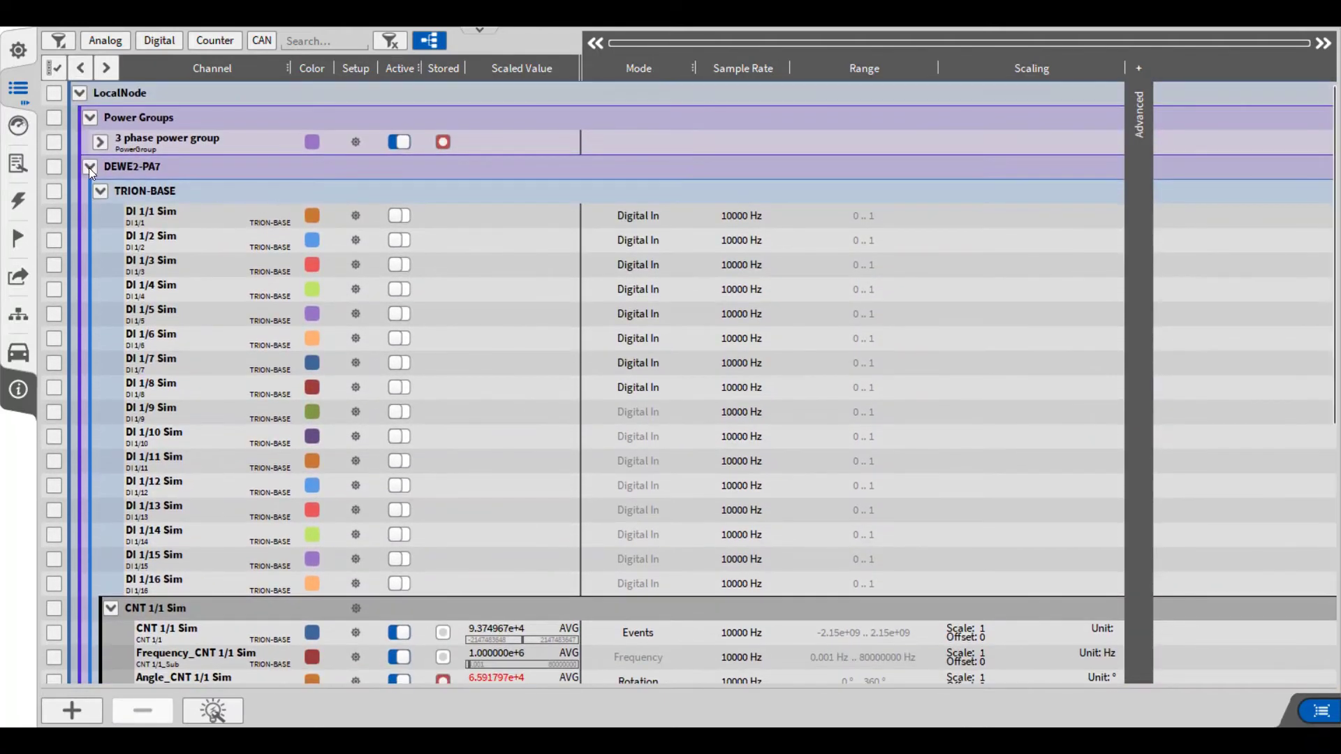
pyautogui.click(100, 191)
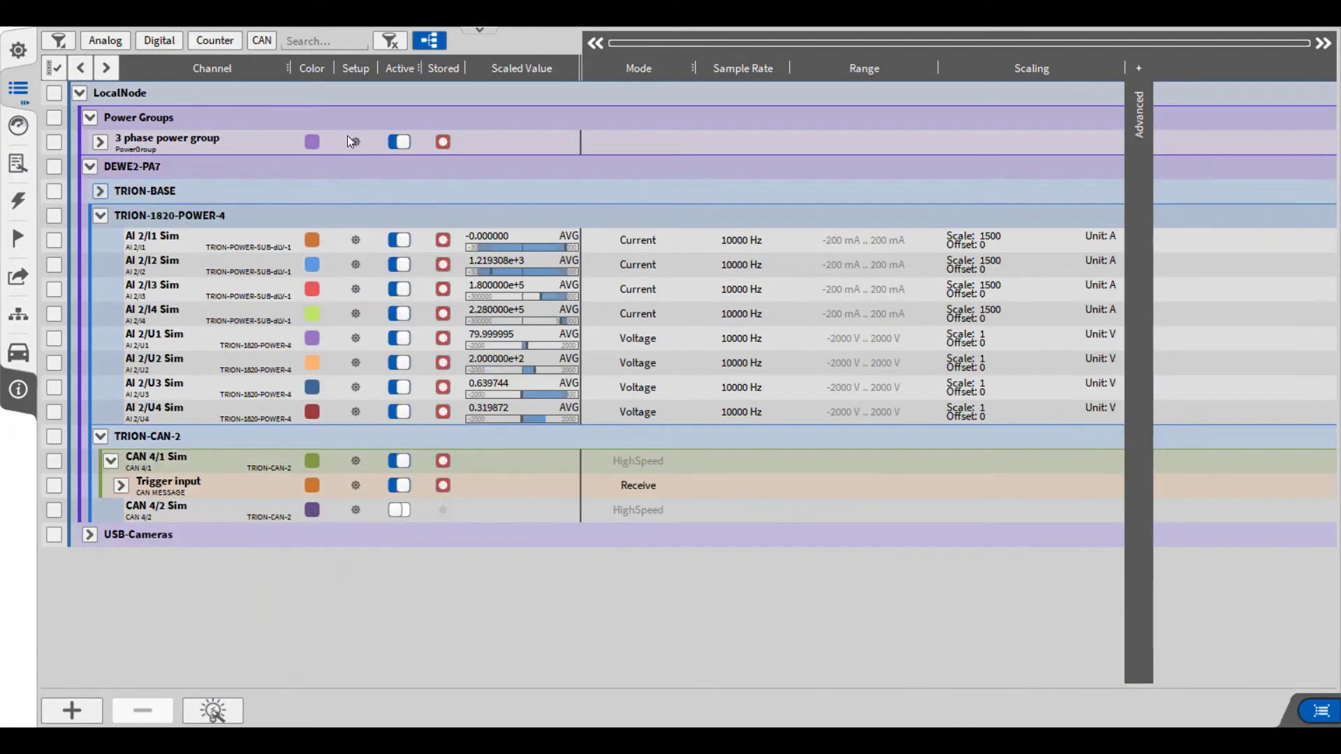
# Show the 3 phase power group's Mechanical settings: mechanical power from Speed and Torque.
pyautogui.click(355, 141)
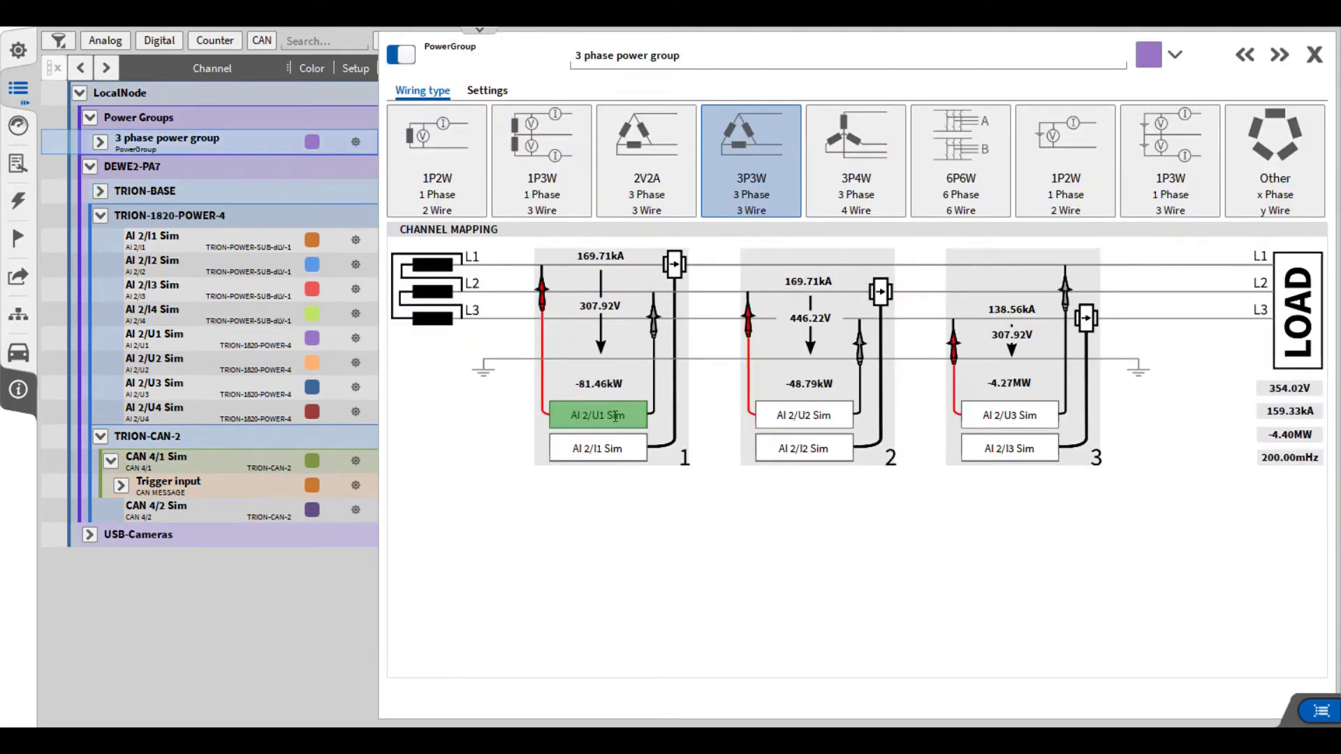
pyautogui.click(489, 91)
pyautogui.click(824, 148)
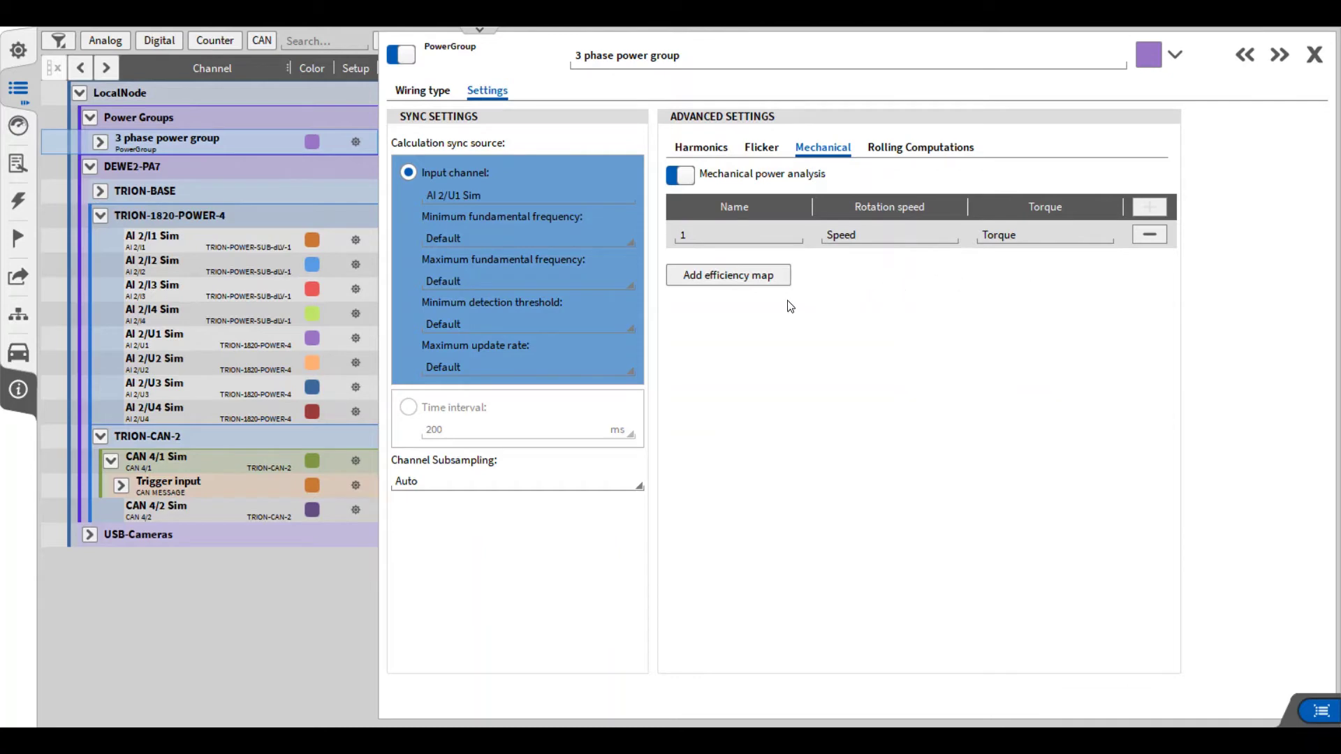
# Add an efficiency map from the 3 phase power group and name it 'Motor efficiency'.
pyautogui.click(752, 280)
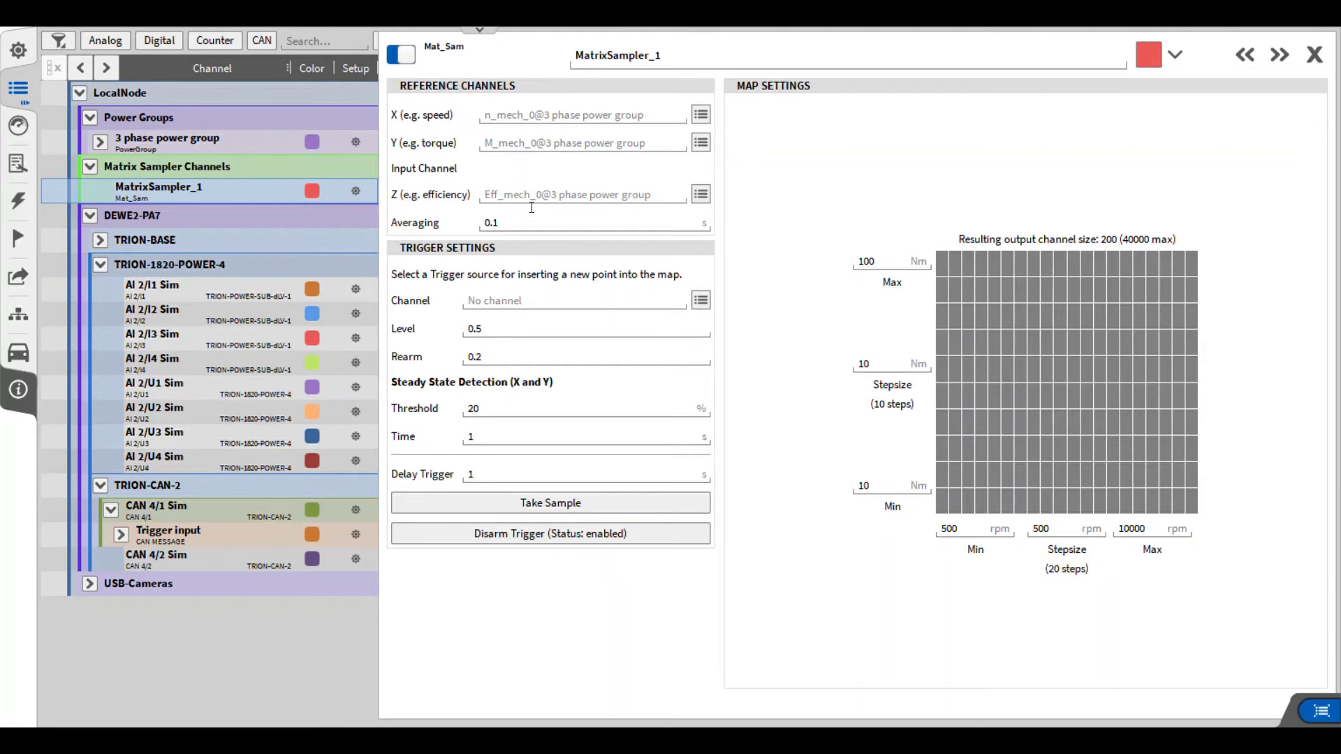
pyautogui.click(686, 62)
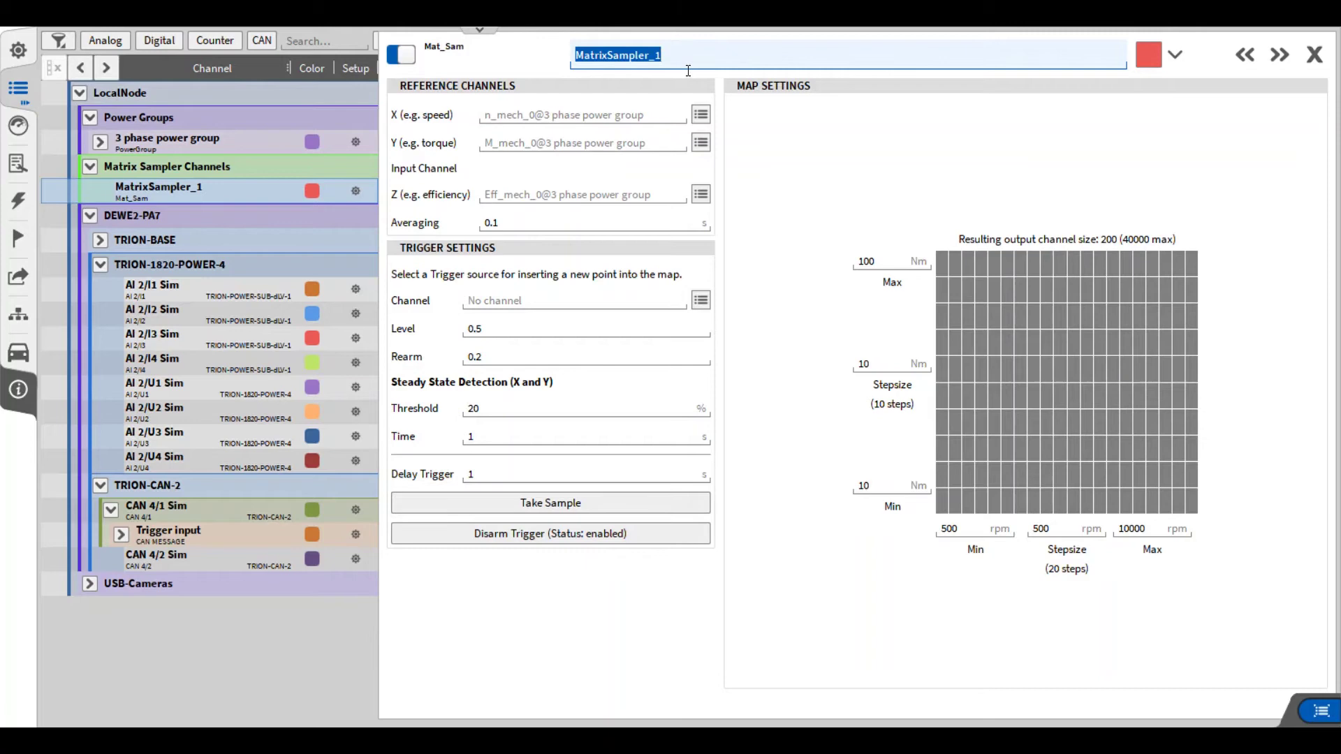
pyautogui.write('Motor efficiency')
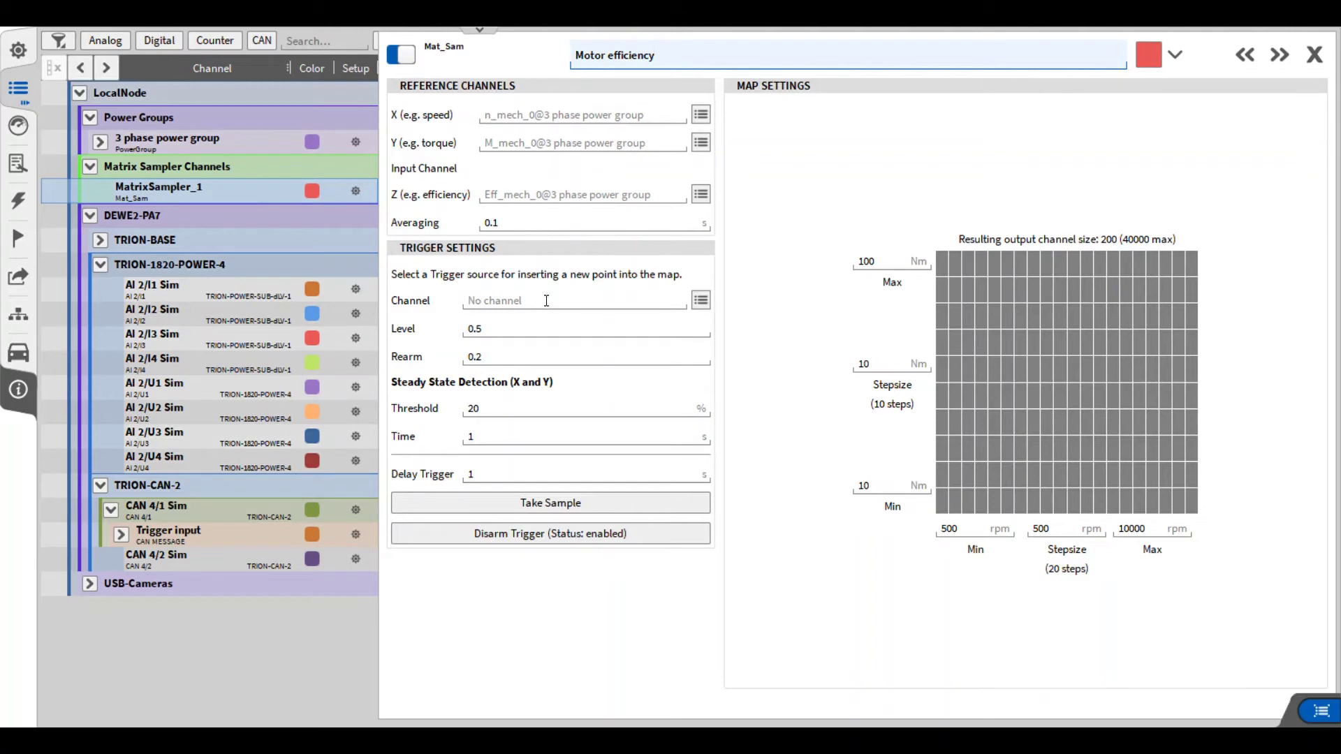
# Set the map's trigger channel to BTriggerRecording under CAN 4/1 Sim > Trigger input.
pyautogui.click(700, 301)
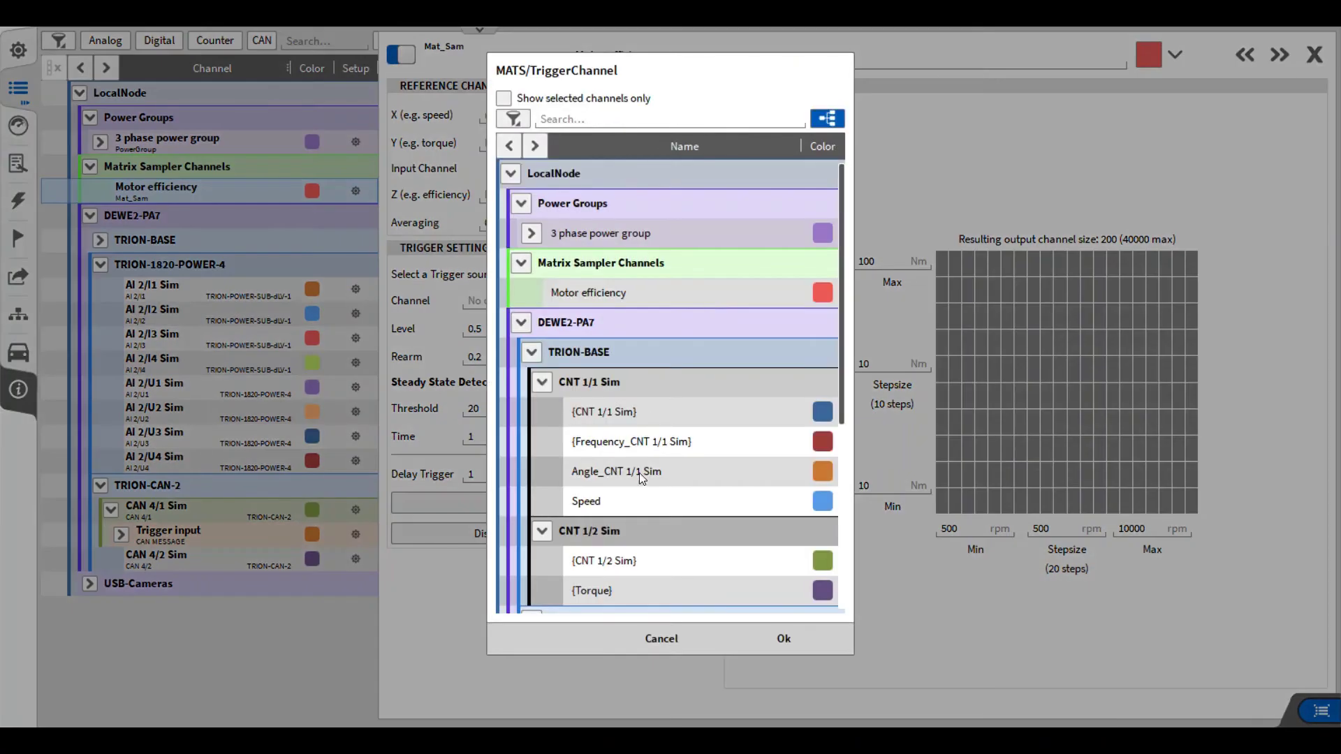
pyautogui.scroll(-1, 696, 479)
pyautogui.scroll(-5, 697, 479)
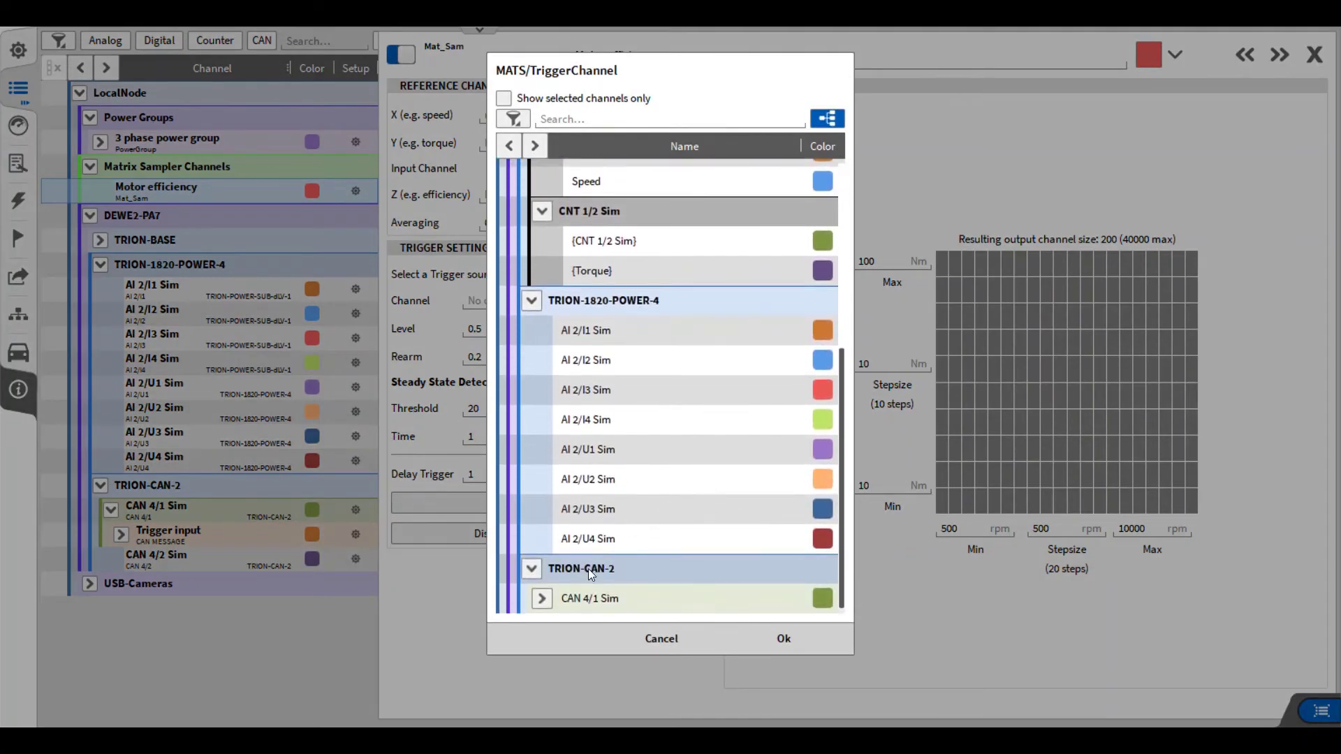
pyautogui.click(541, 598)
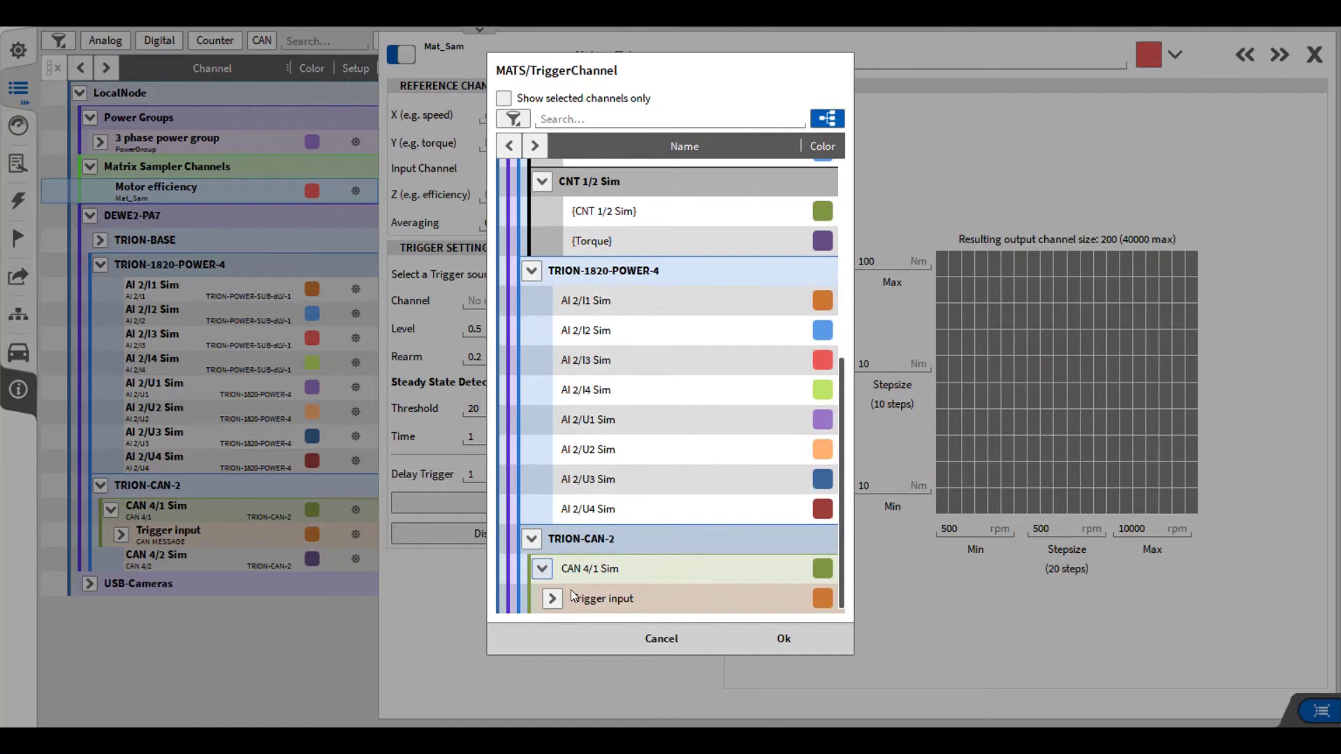
pyautogui.click(554, 599)
pyautogui.click(637, 599)
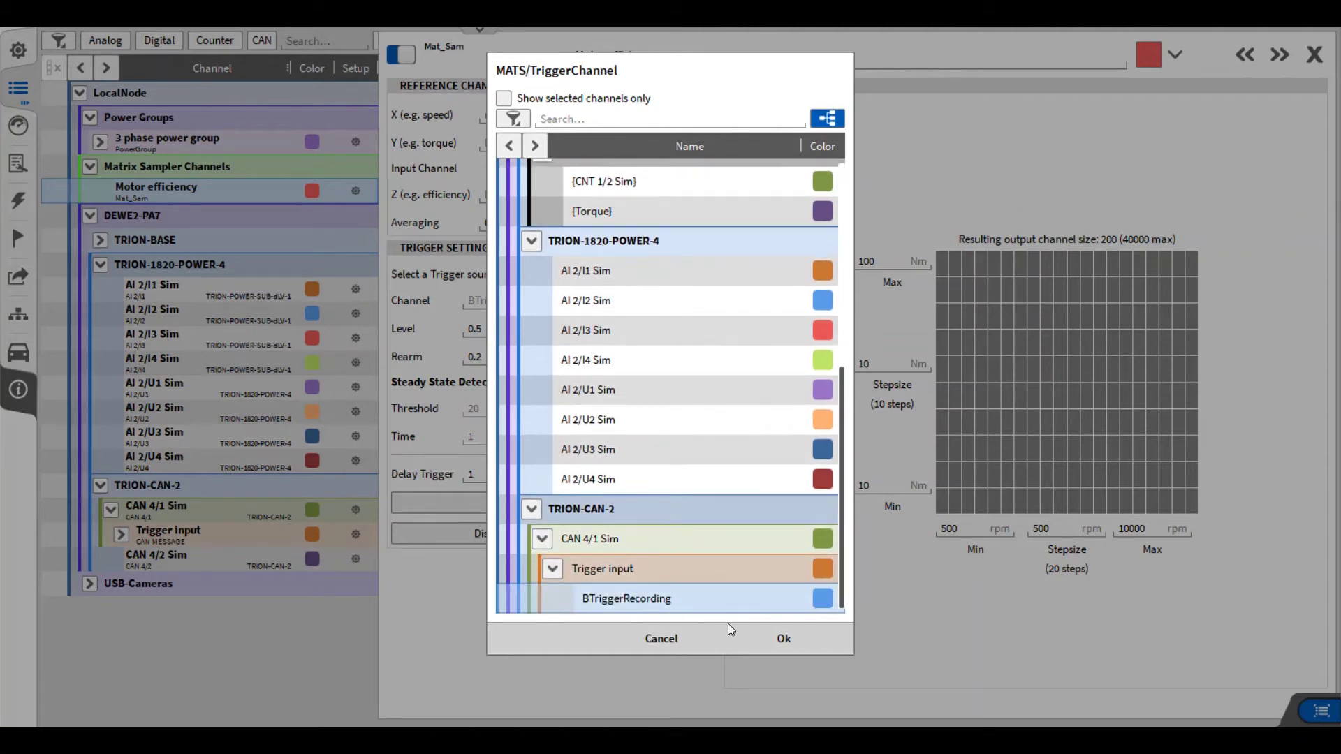
pyautogui.click(783, 638)
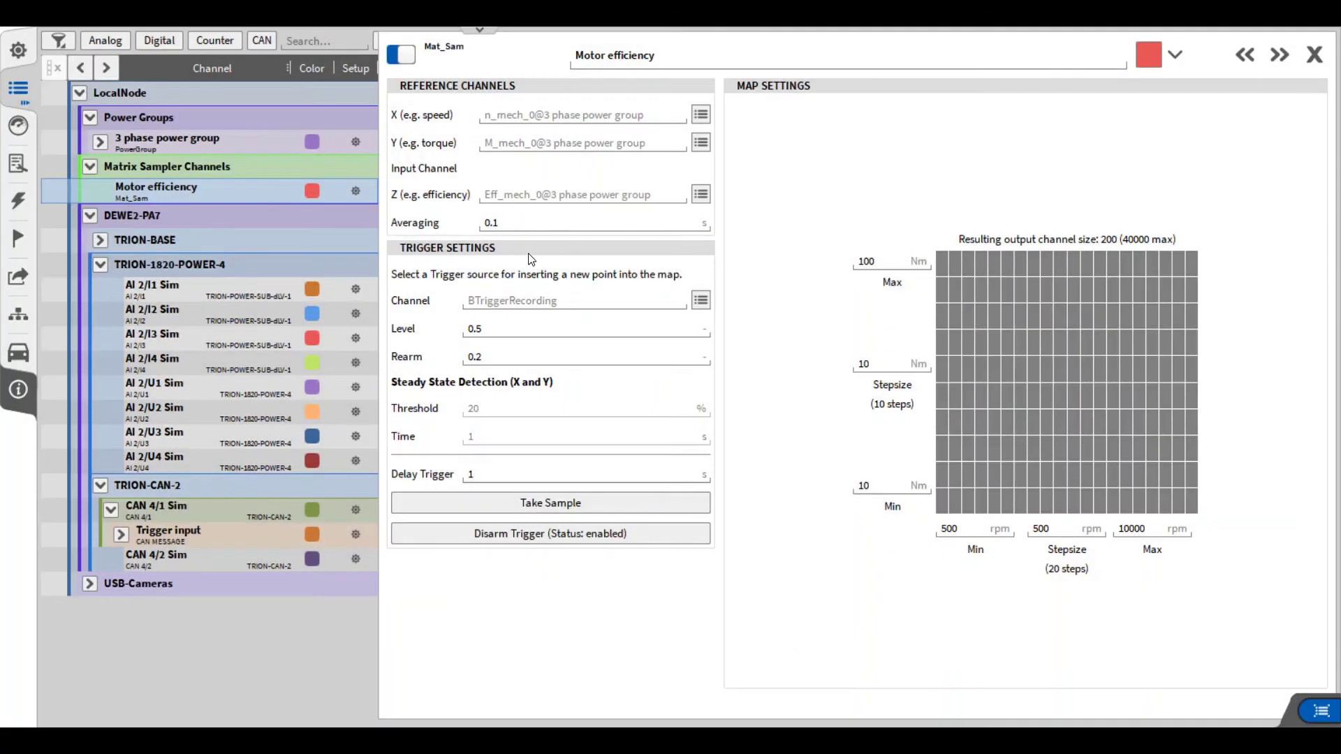
# Raise the map's averaging time from 0.1 to 1 s.
pyautogui.click(520, 231)
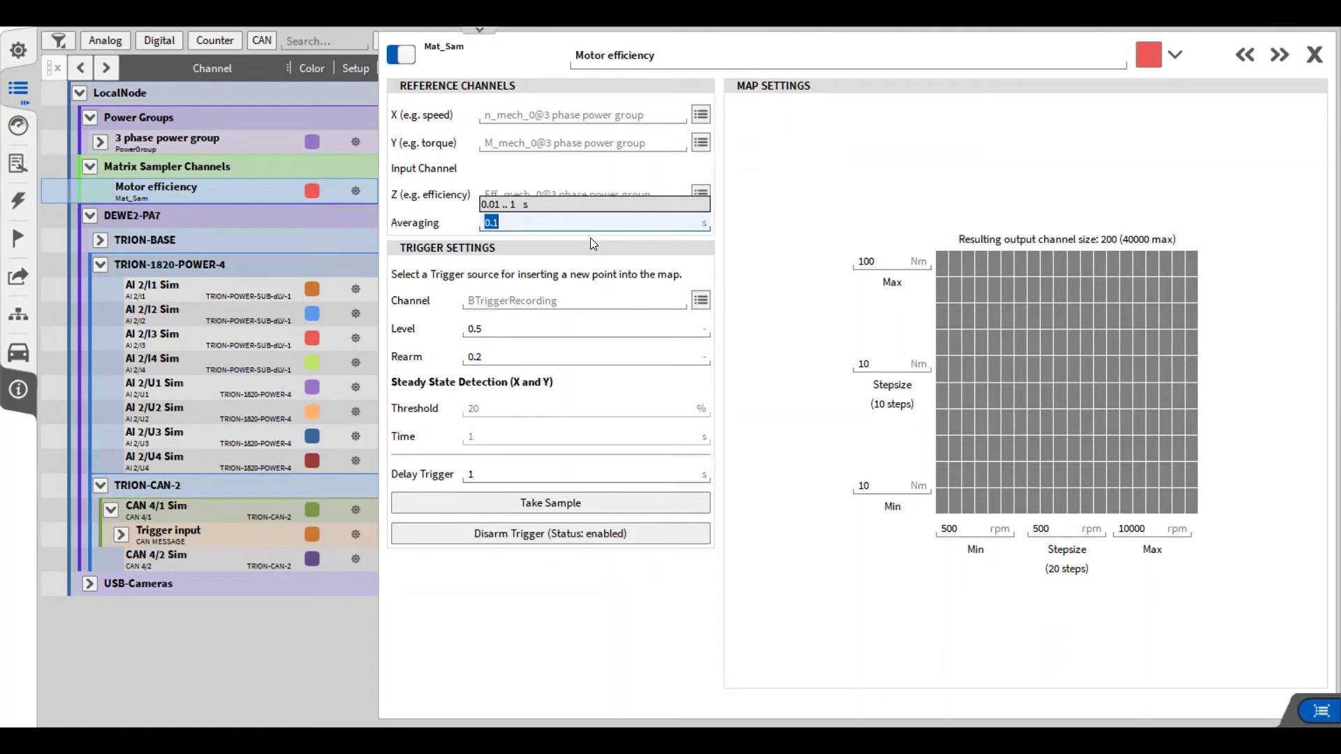
pyautogui.write('1')
pyautogui.press('Return')
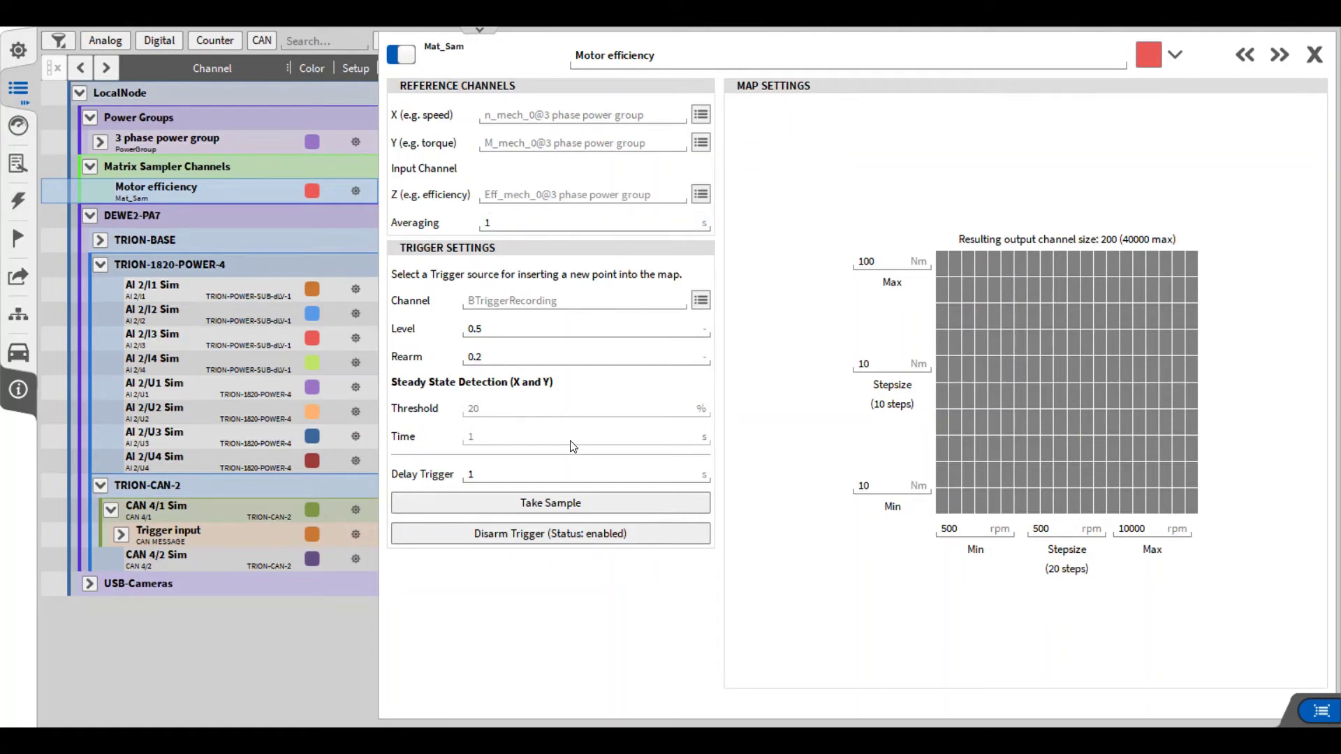
# Close the Motor efficiency setup and rearrange the channel list beside the setup diagram.
pyautogui.click(1315, 56)
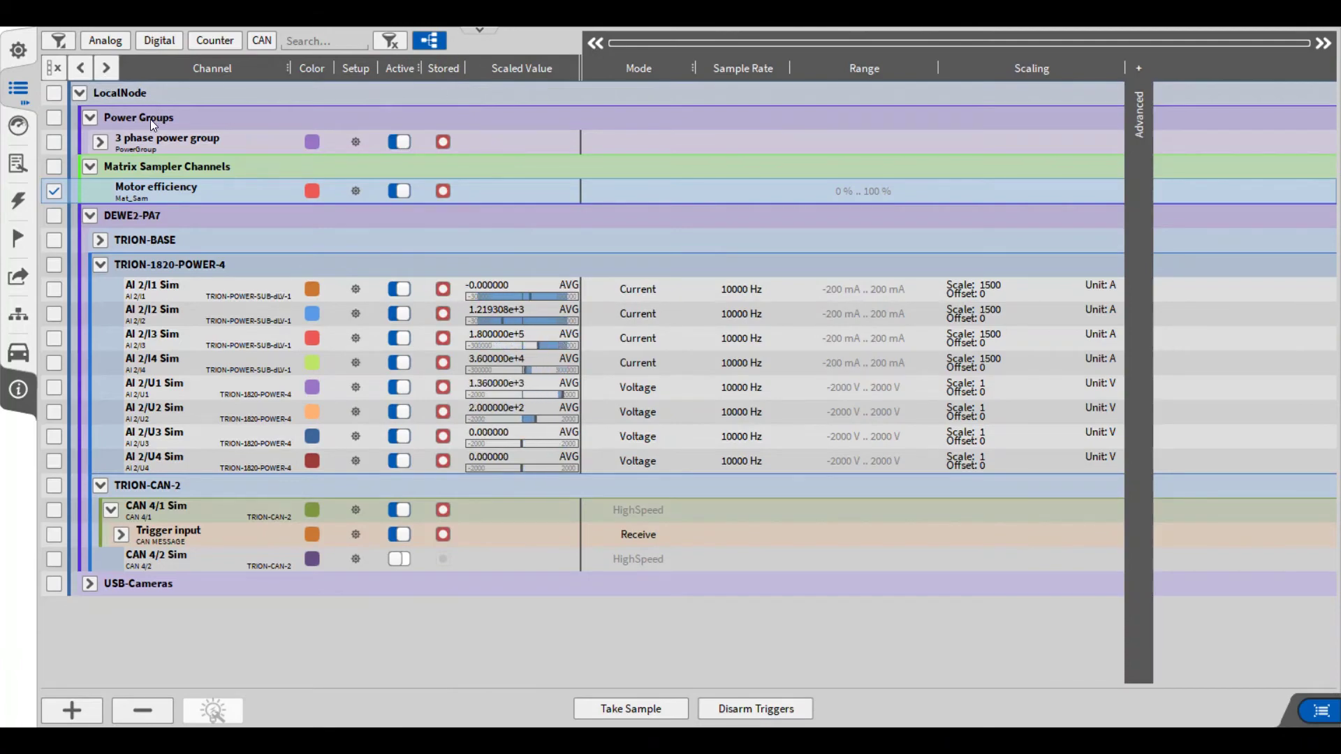
pyautogui.click(18, 91)
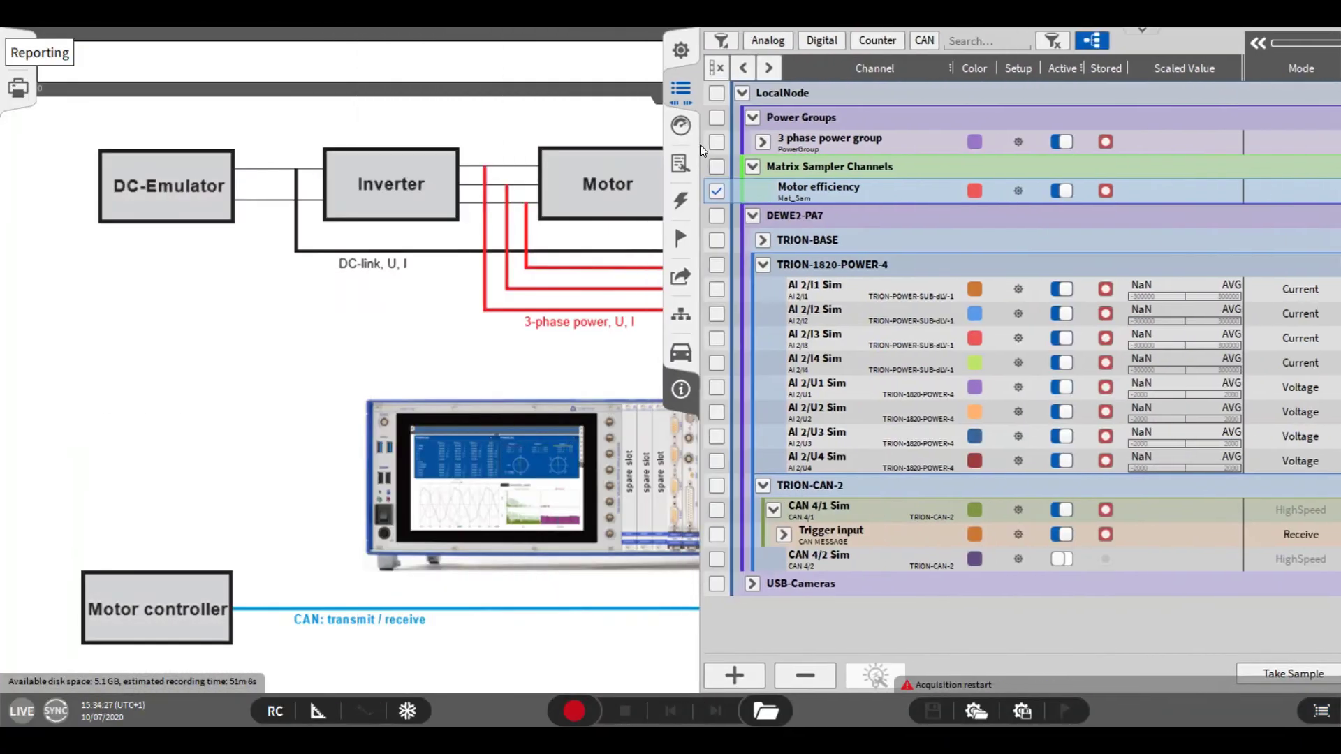
pyautogui.click(1072, 89)
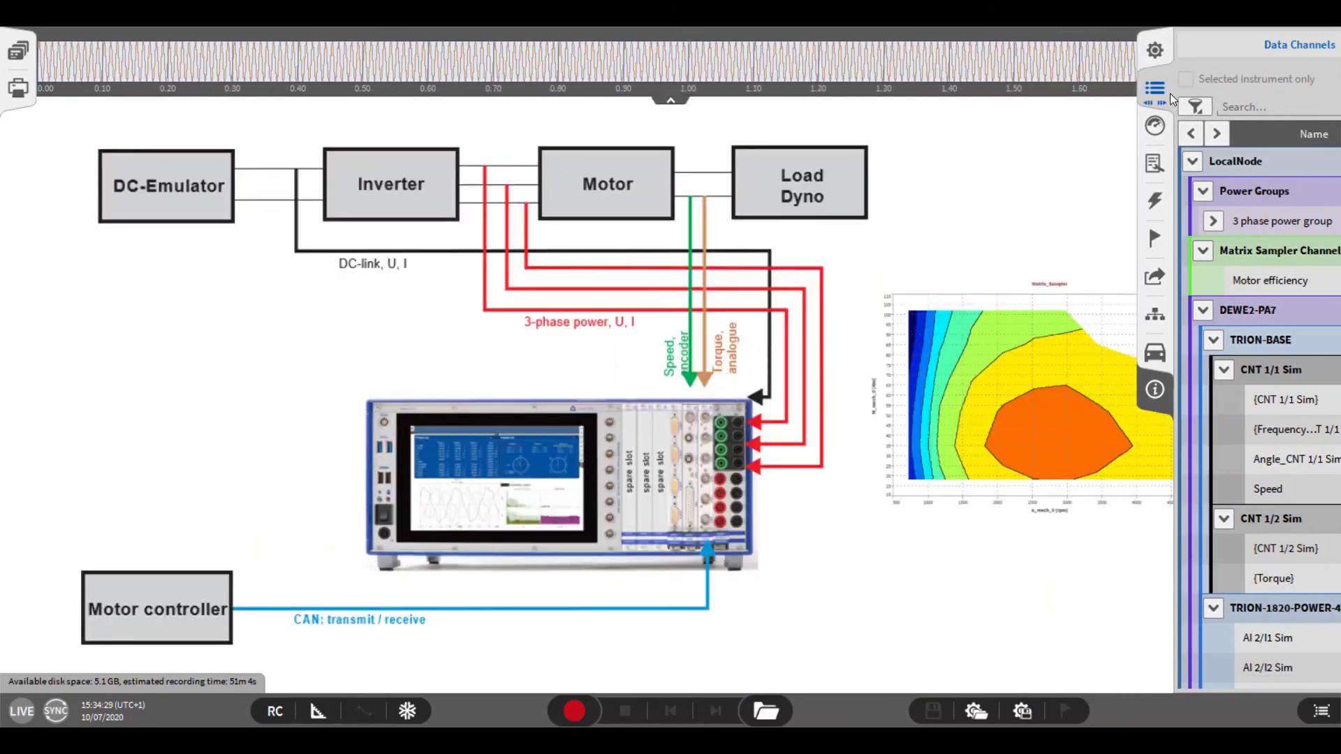
pyautogui.click(1322, 88)
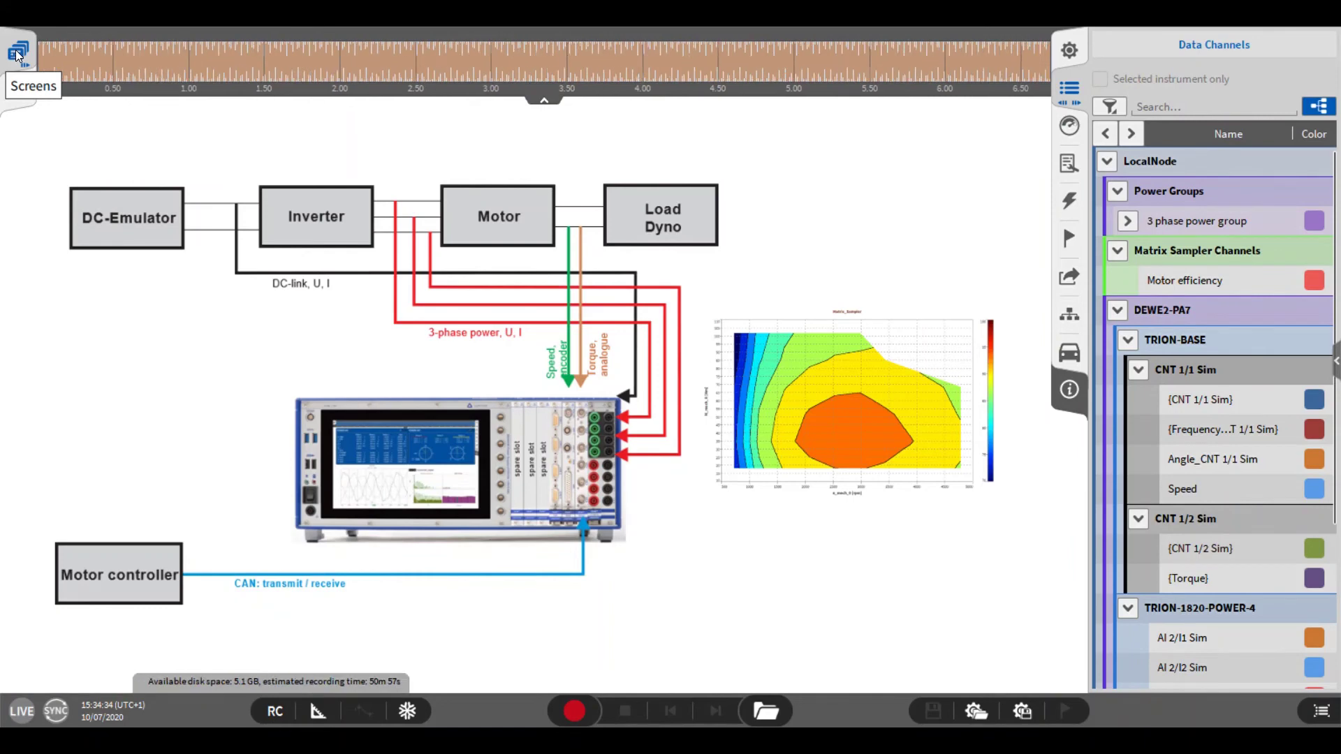
# Add screen 3 holding a screen-filling Motor efficiency speed-torque intensity diagram.
pyautogui.click(17, 53)
pyautogui.click(23, 610)
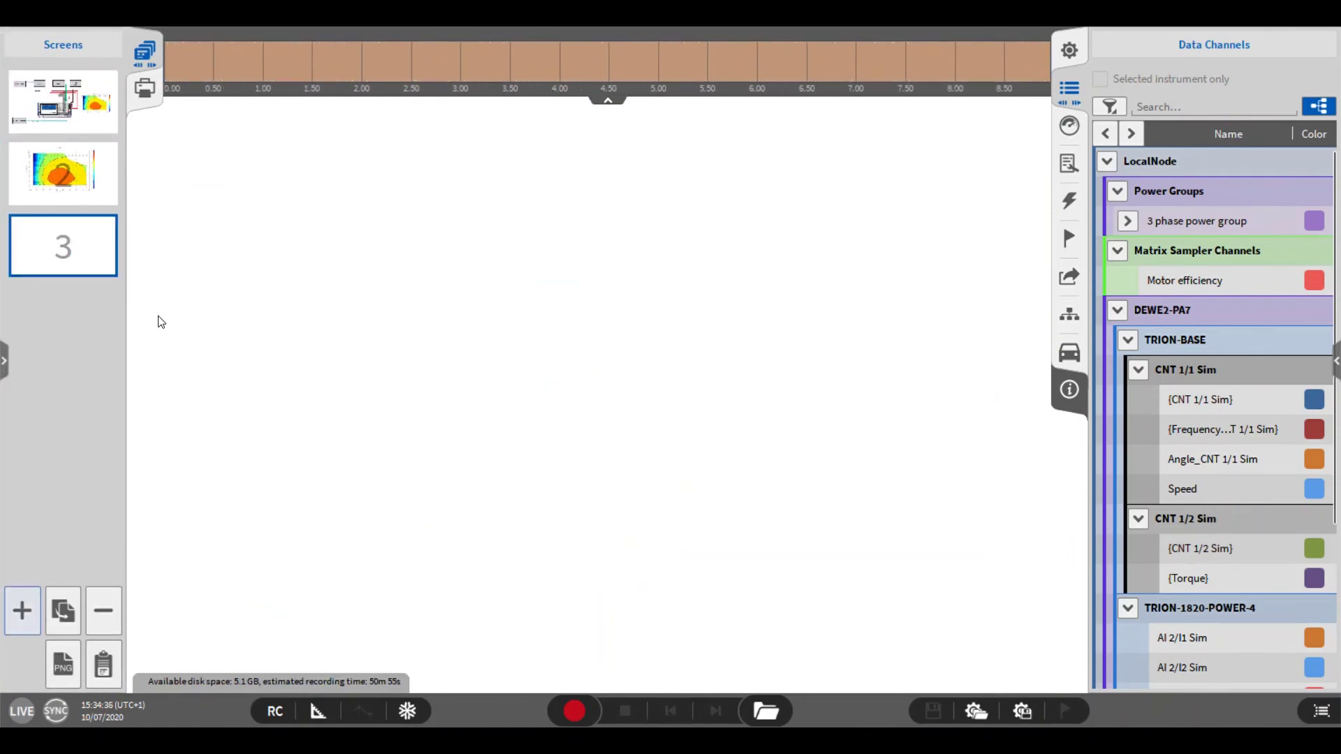
pyautogui.moveTo(1197, 280); pyautogui.dragTo(270, 166)
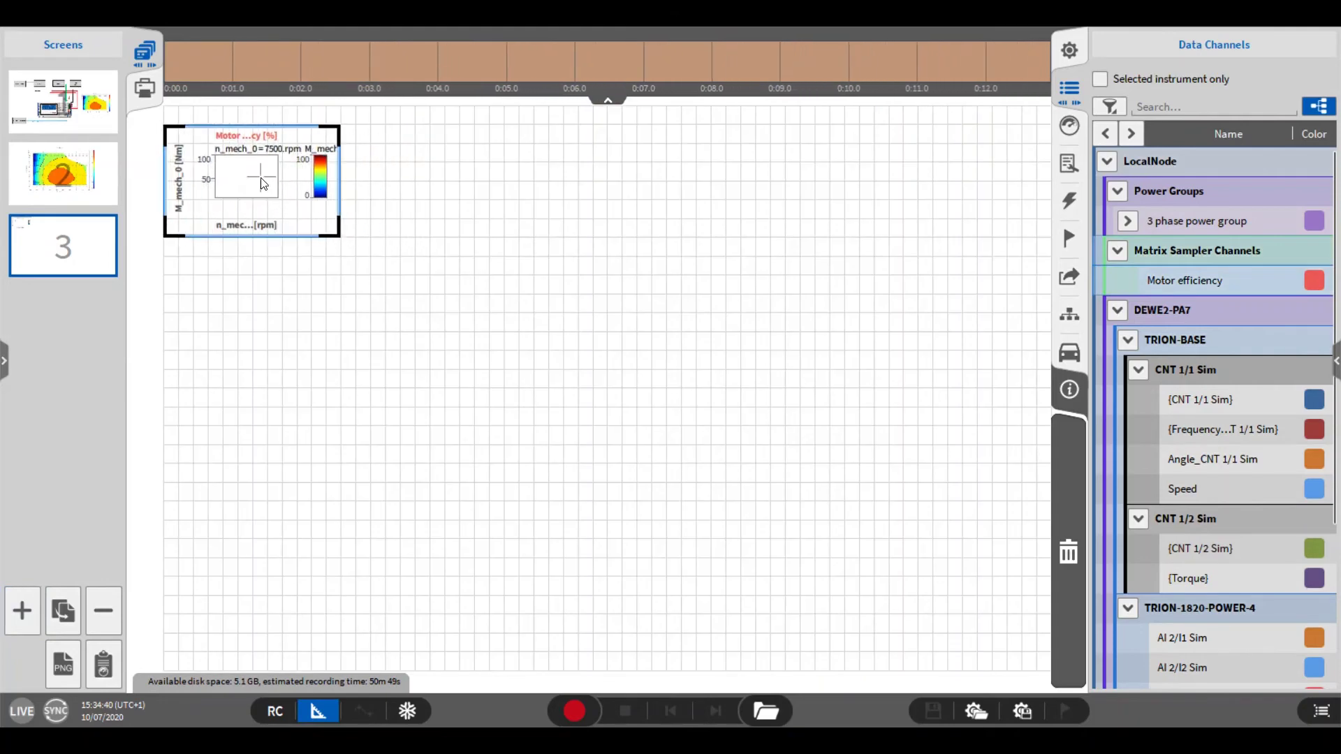
pyautogui.moveTo(328, 239); pyautogui.dragTo(1033, 663)
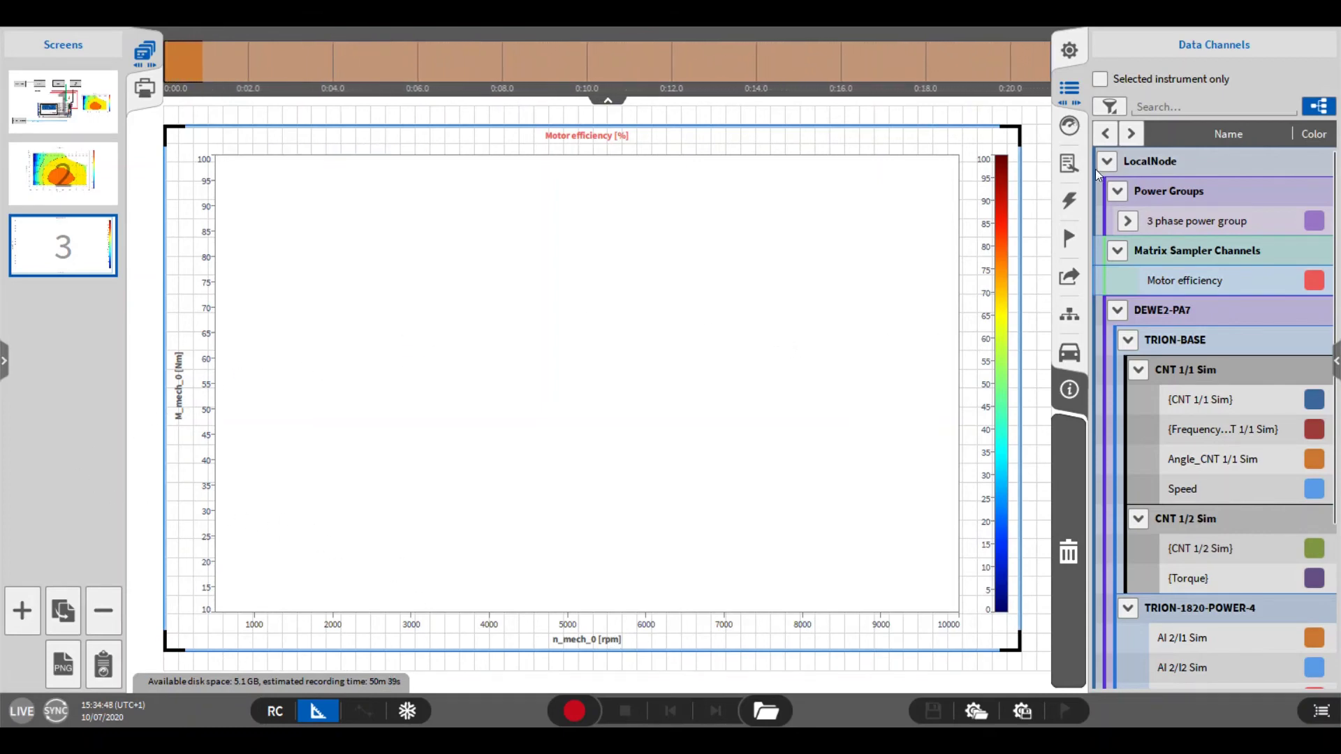
# Set the intensity diagram's colour gradient minimum to 70 and leave design mode.
pyautogui.click(1069, 164)
pyautogui.click(1200, 427)
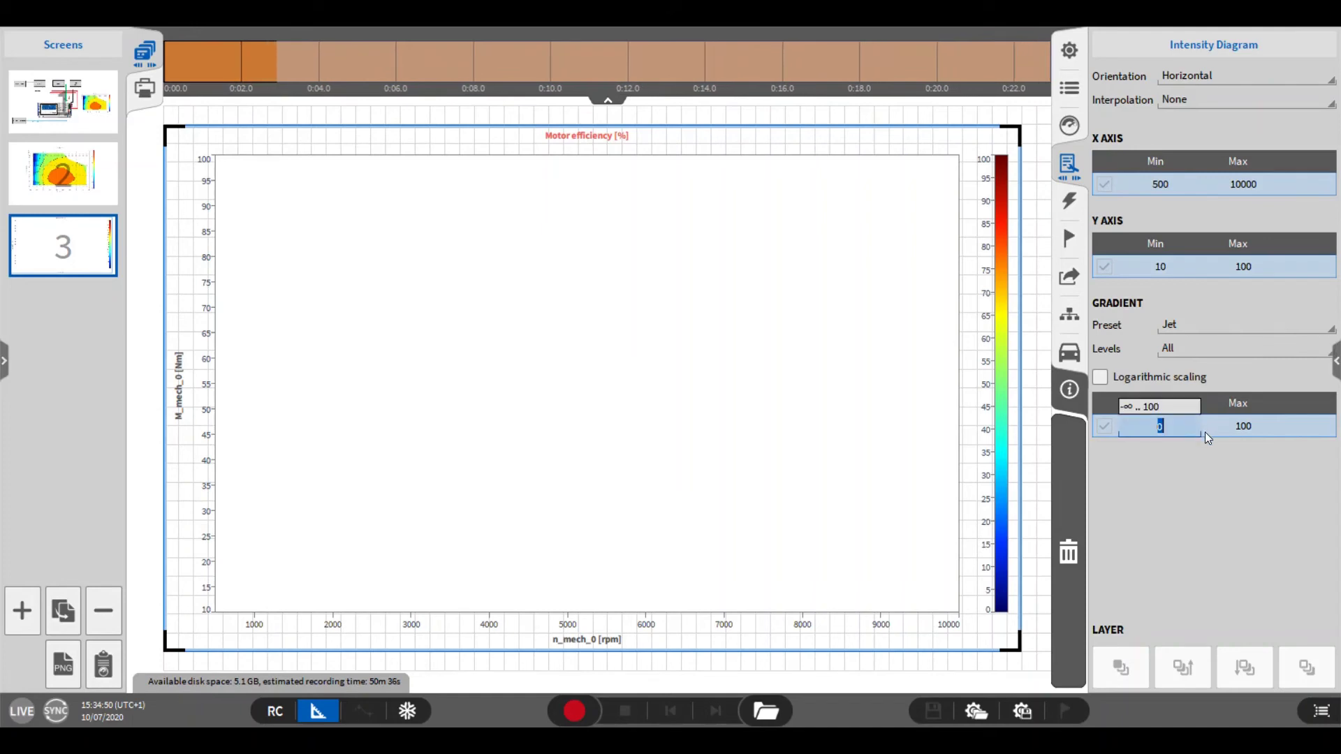
pyautogui.write('70')
pyautogui.press('Return')
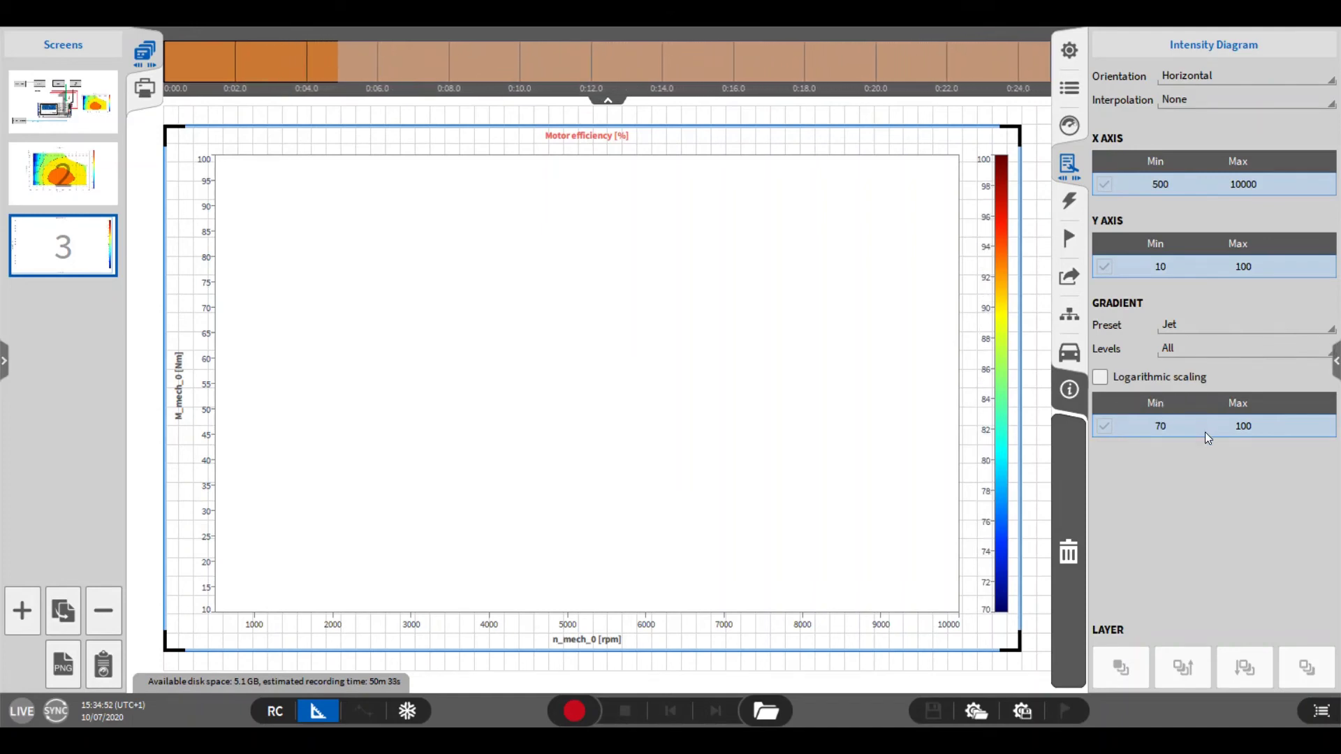
pyautogui.click(1066, 165)
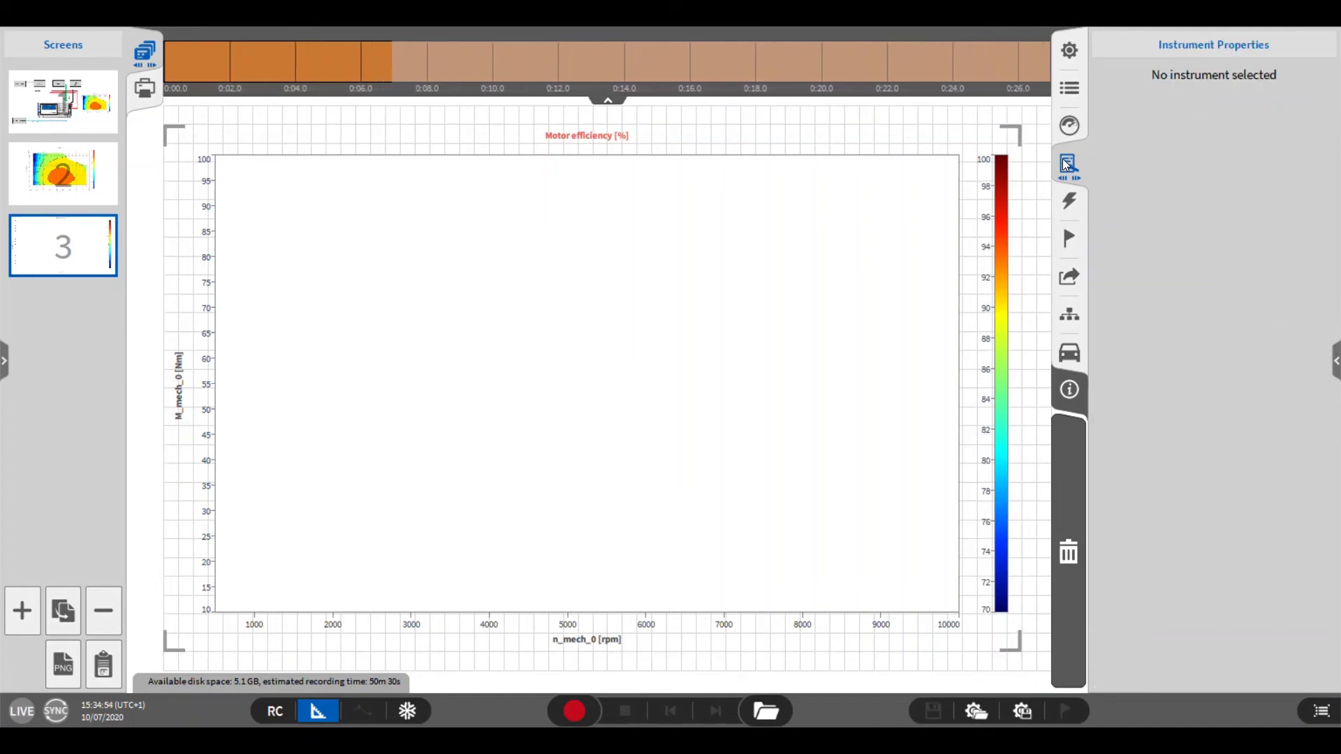
pyautogui.click(316, 711)
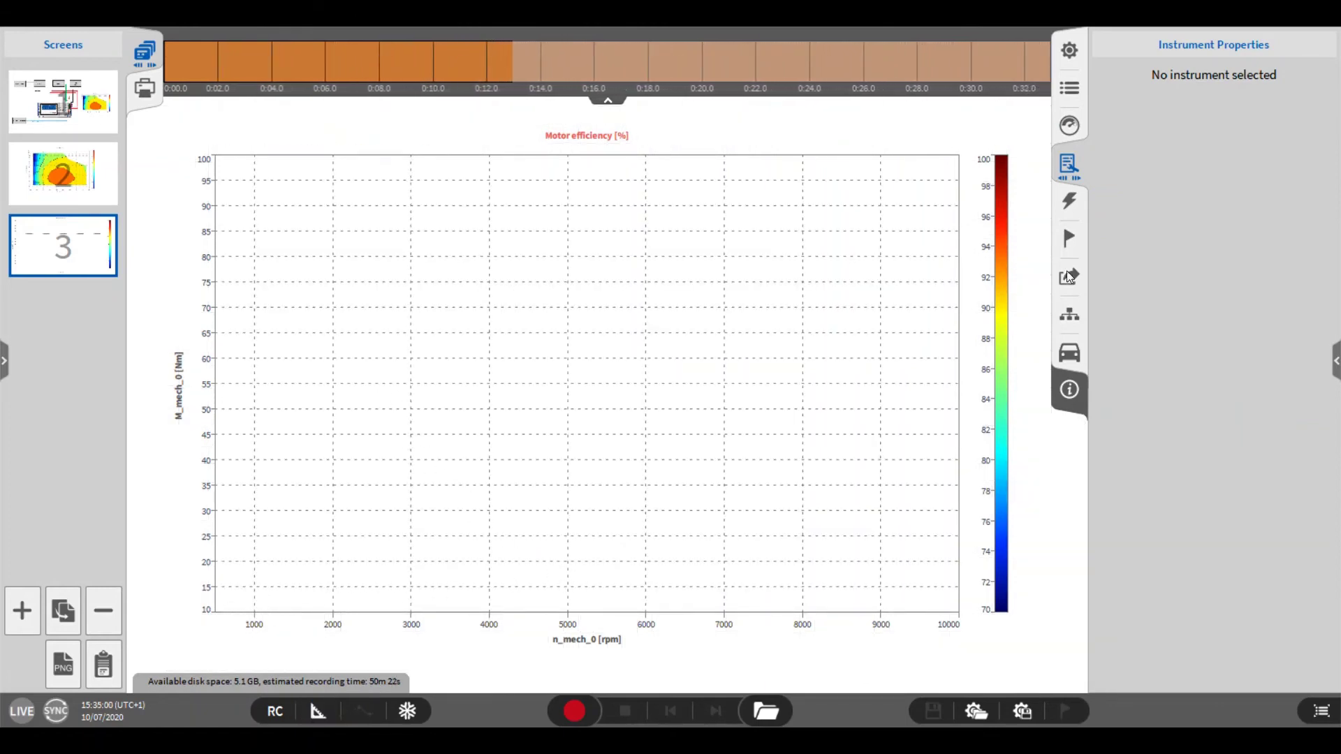
# Switch the Motor efficiency map's interpolation to Linear.
pyautogui.click(936, 211)
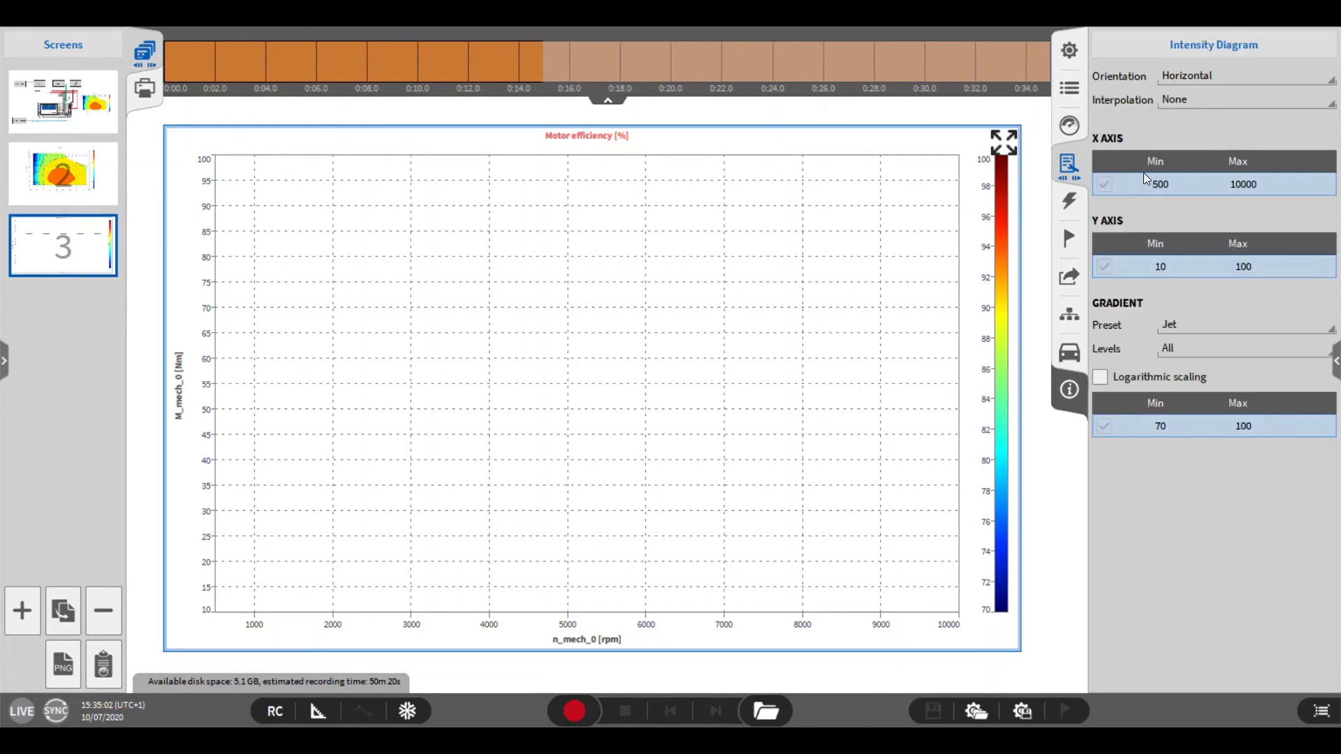
pyautogui.click(1319, 104)
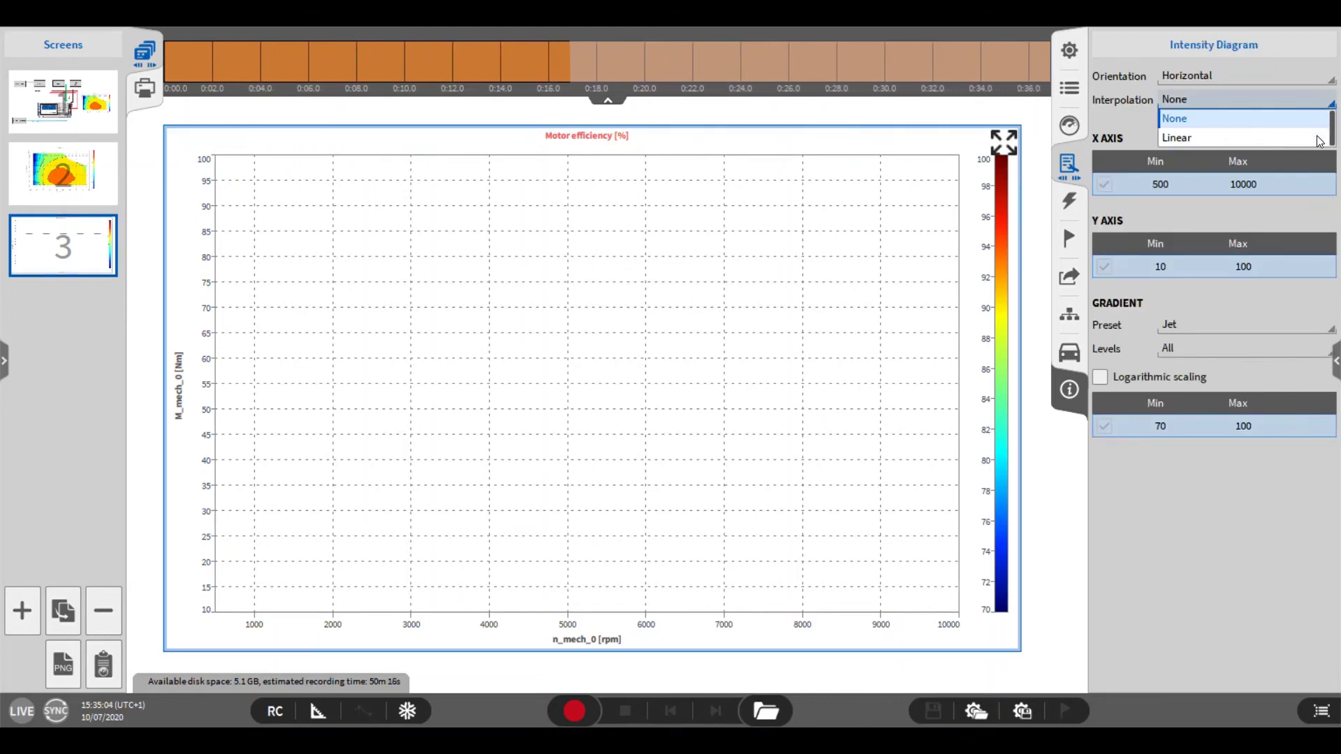
pyautogui.click(1320, 139)
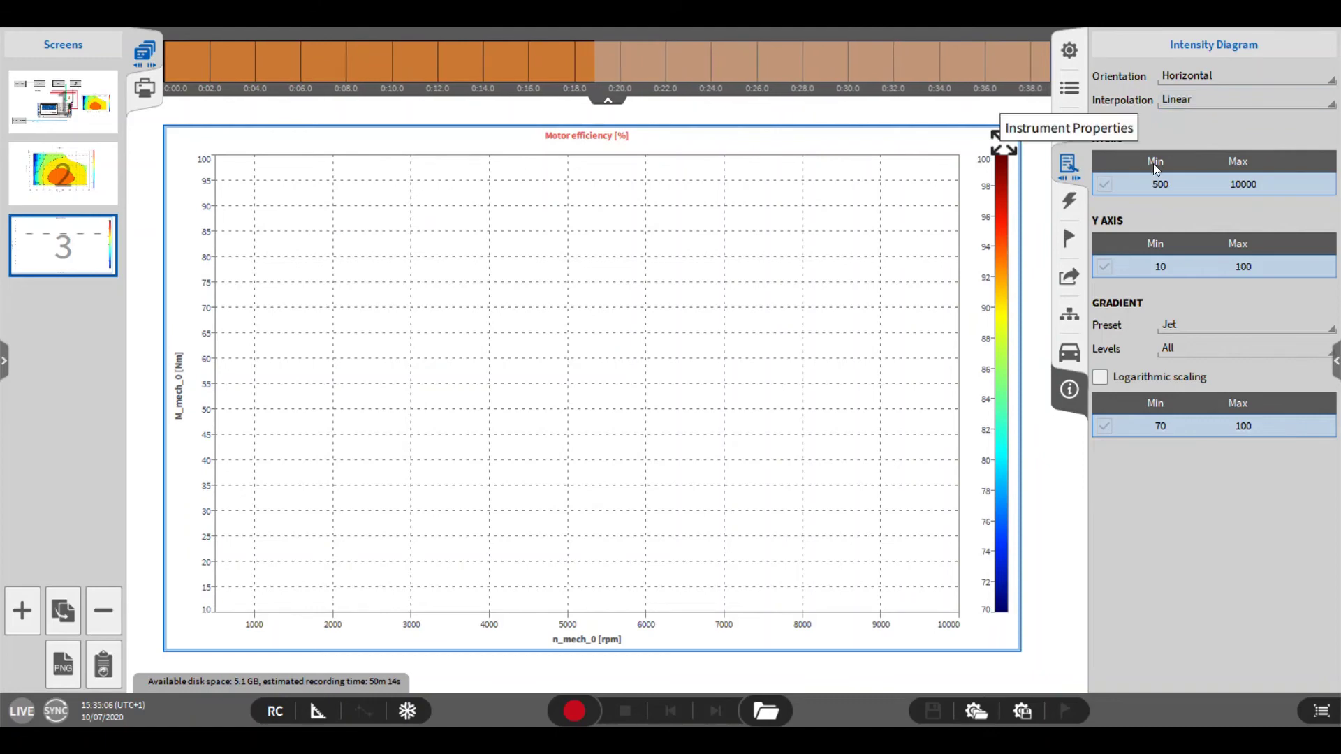
pyautogui.click(1080, 159)
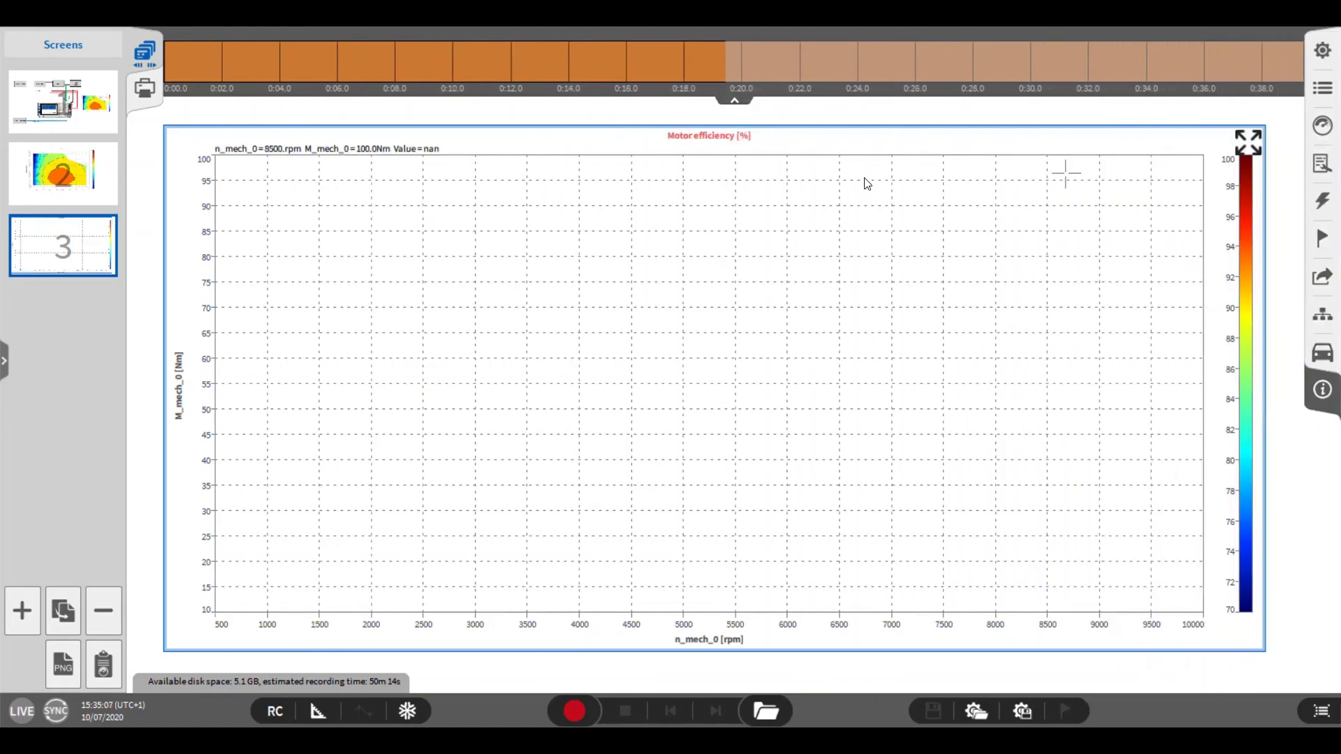
# View the reference efficiency contour on screen 2, then go back to the first screen.
pyautogui.click(90, 184)
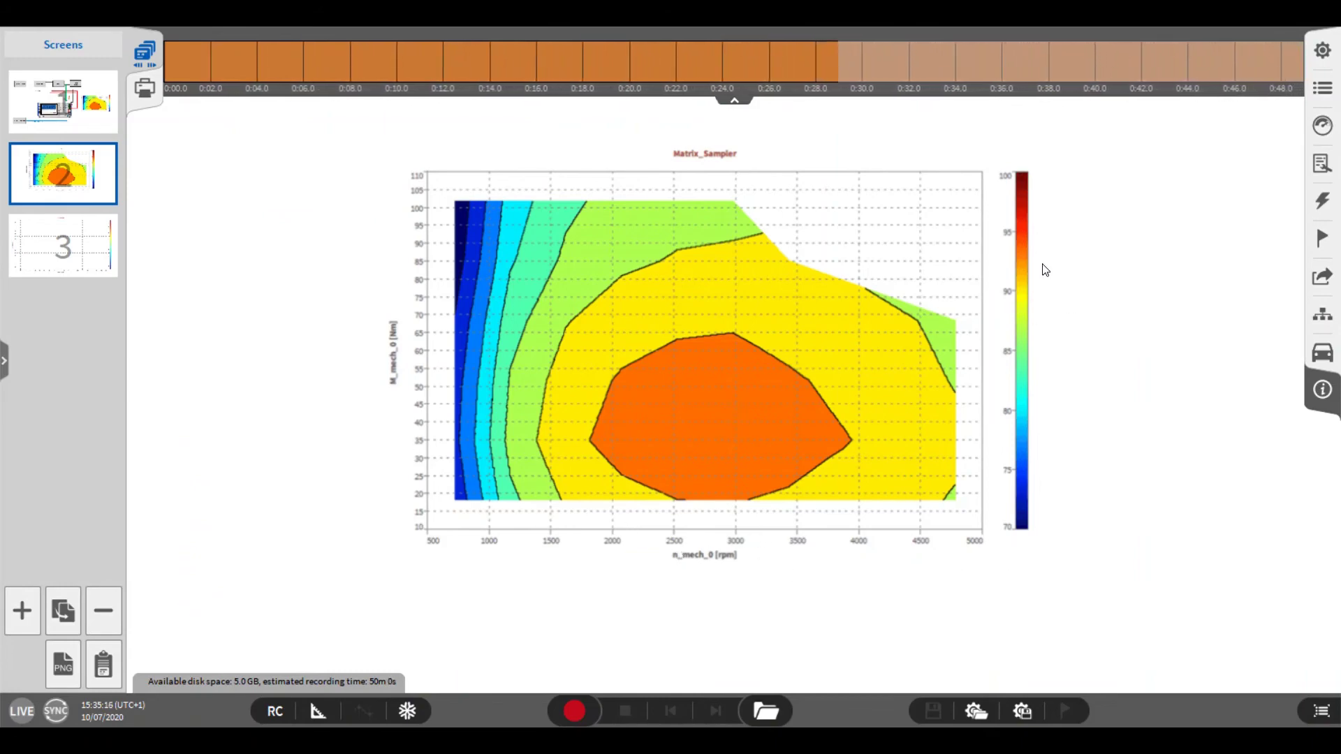
pyautogui.click(60, 54)
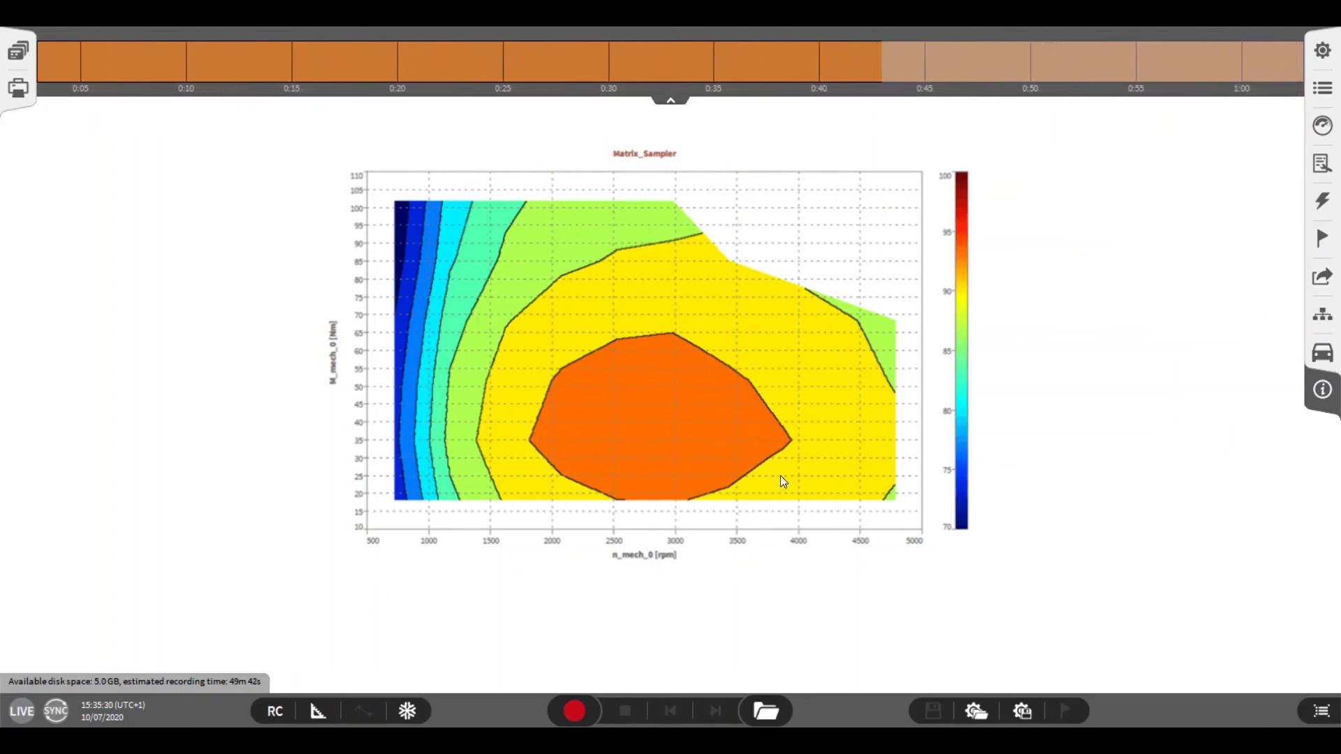
pyautogui.click(19, 50)
pyautogui.click(68, 106)
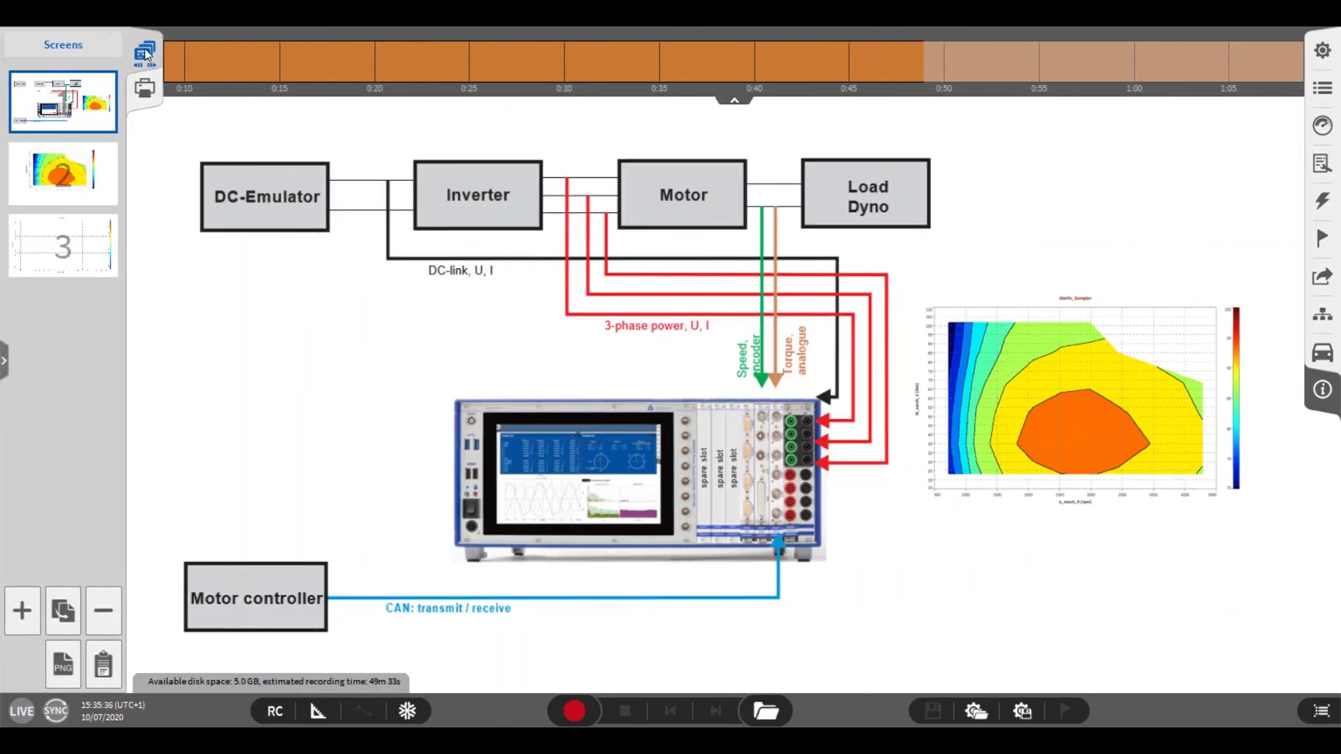
pyautogui.click(146, 54)
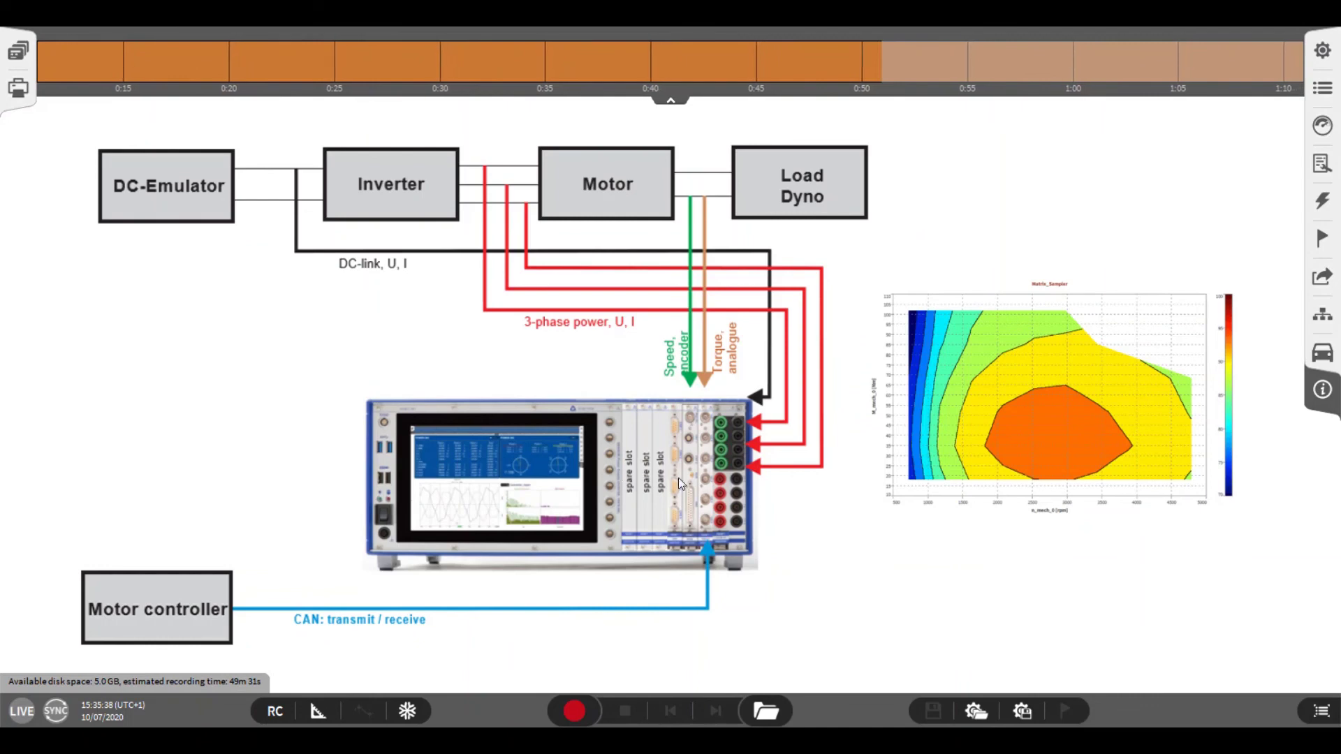